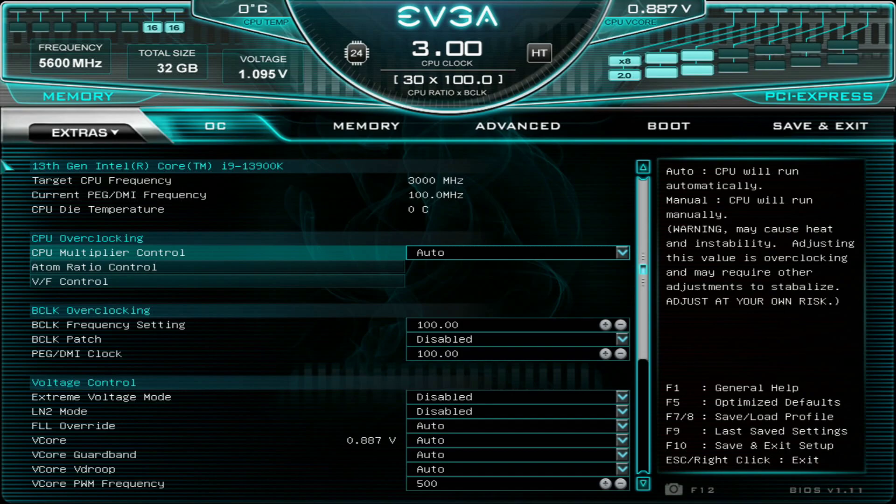
# Switch to the Save & Exit tab and select Load Profile.
pyautogui.press('Left')
pyautogui.press('Down')
pyautogui.press('Down')
pyautogui.press('Down')
pyautogui.press('Down')
pyautogui.press('Down')
pyautogui.press('Down')
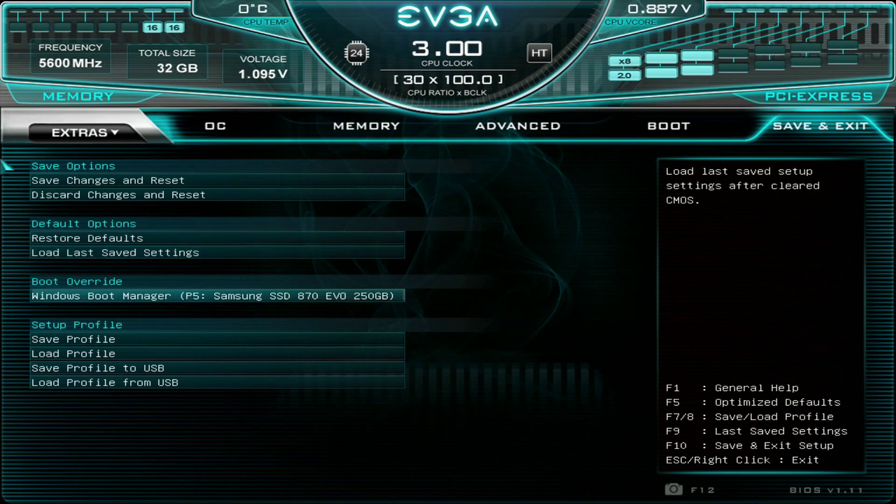
# Check the saved setup profiles list, find it empty, and return to the OC page.
pyautogui.press('Return')
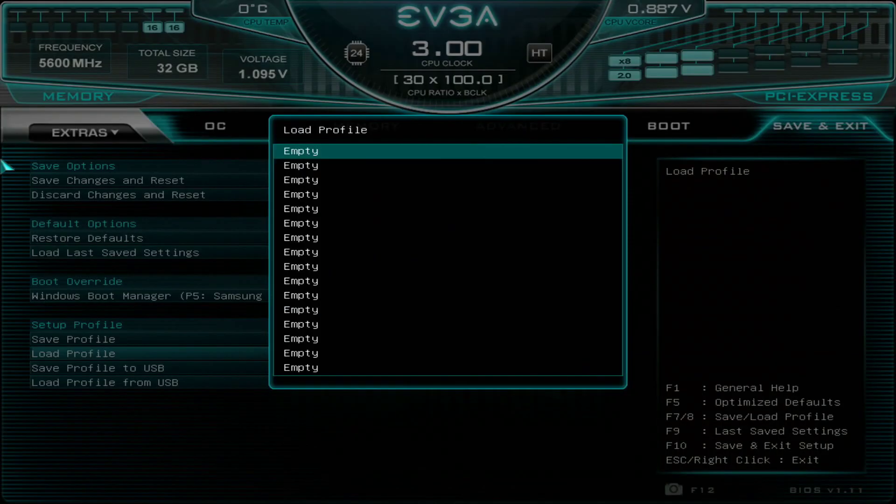
pyautogui.press('Escape')
pyautogui.press('Right')
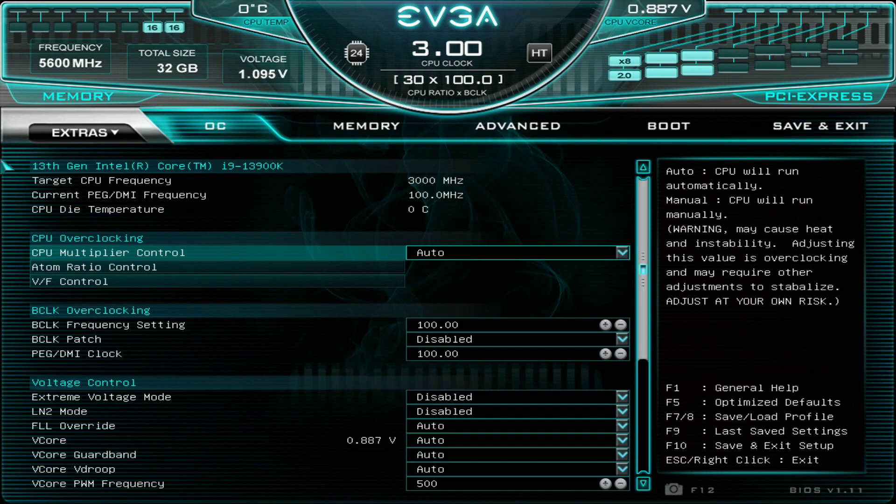
pyautogui.press('Left')
pyautogui.press('Return')
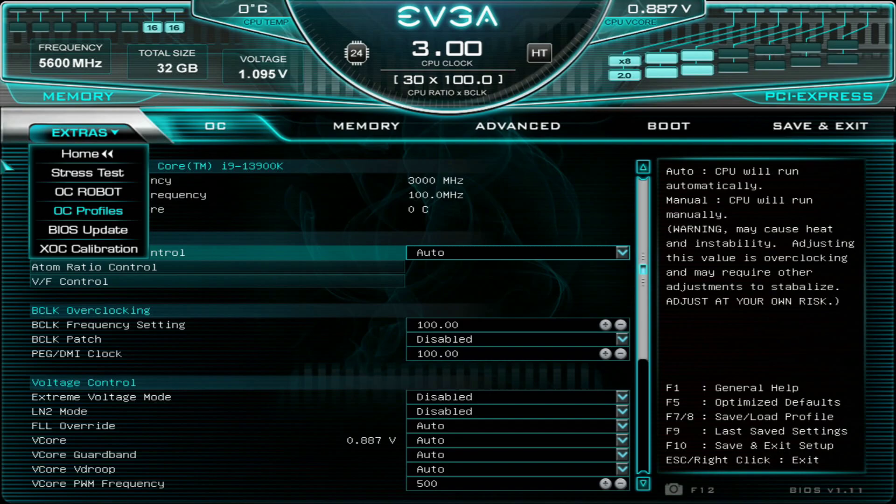
pyautogui.press('Return')
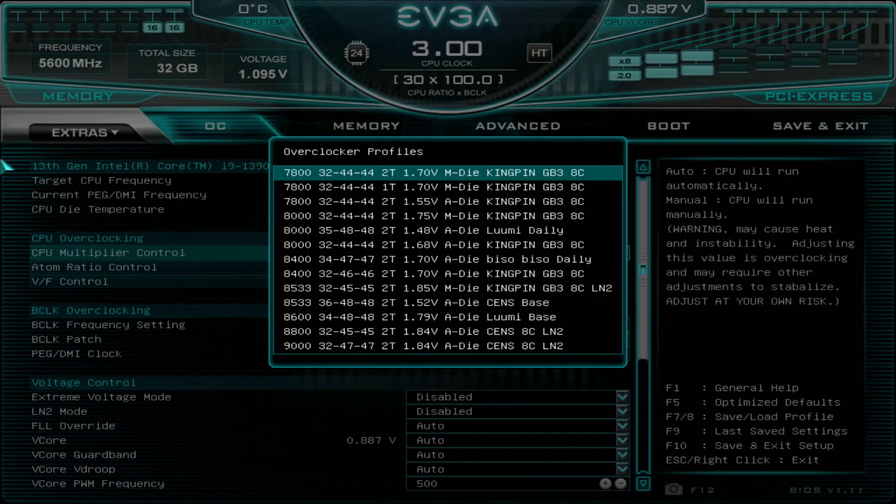
pyautogui.press('Down')
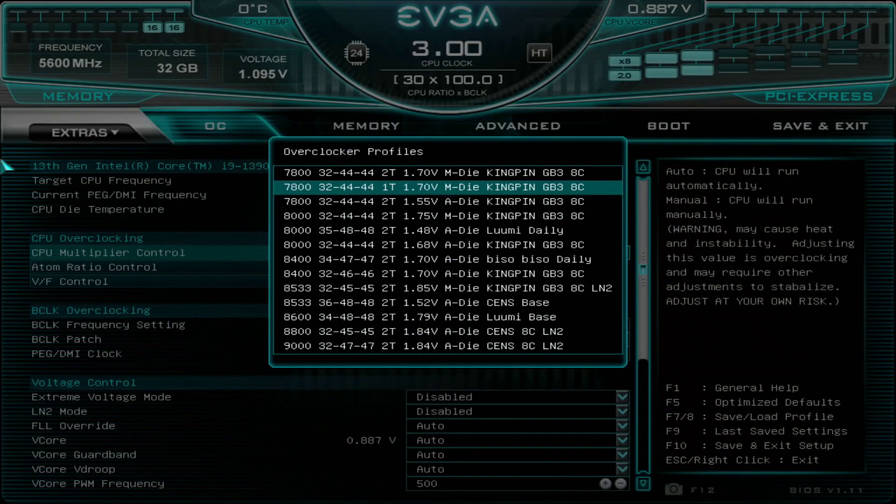
pyautogui.press('Down')
pyautogui.press('Up')
pyautogui.press('Down')
pyautogui.press('Down')
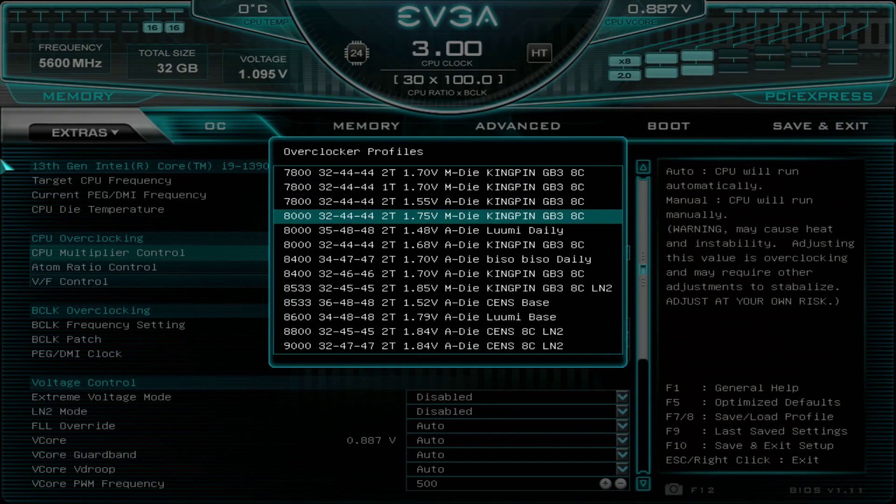
pyautogui.press('Up')
pyautogui.press('Down')
pyautogui.press('Down')
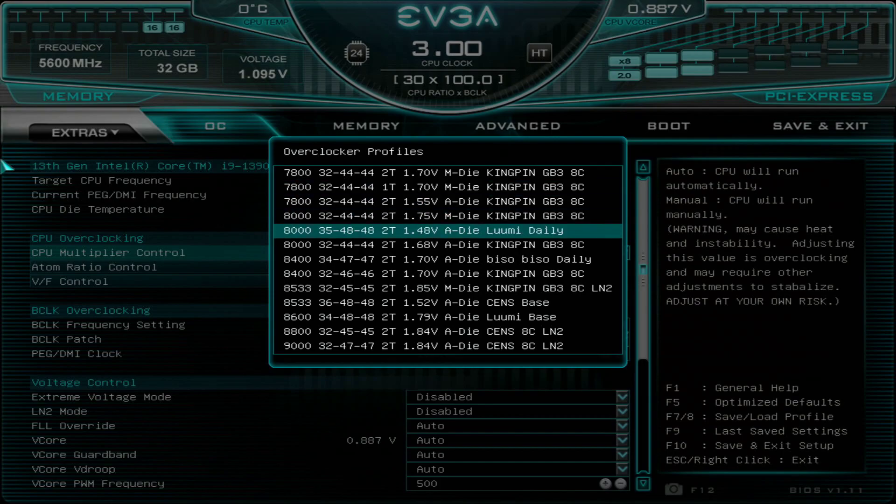
pyautogui.press('Down')
pyautogui.press('Down')
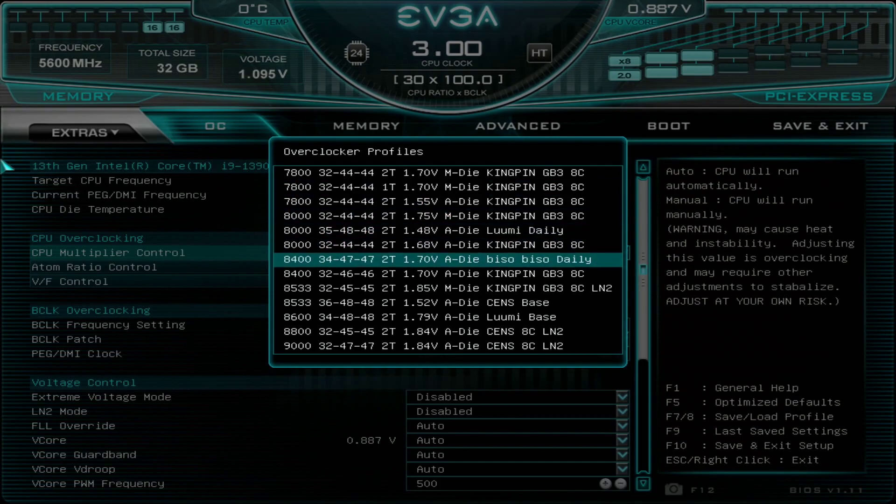
pyautogui.press('Down')
pyautogui.press('Down')
pyautogui.press('Down')
pyautogui.press('Down')
pyautogui.press('Down')
pyautogui.press('Up')
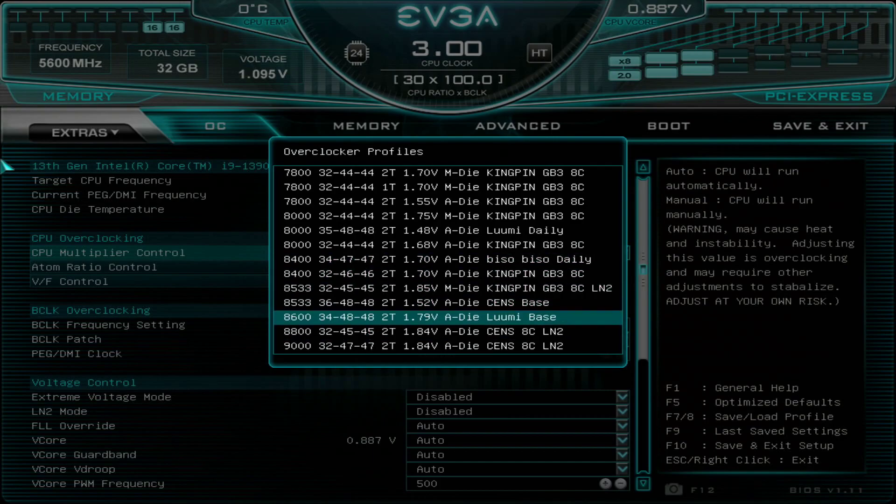
pyautogui.press('Down')
pyautogui.press('Up')
pyautogui.press('Down')
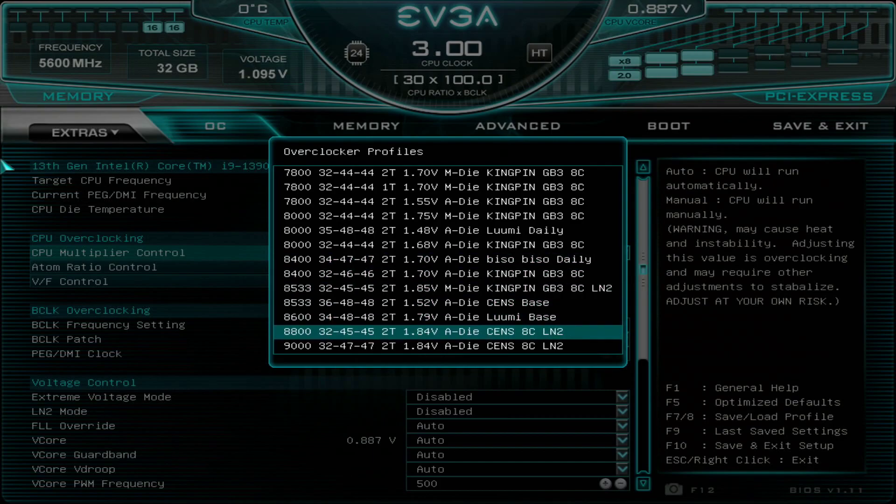
pyautogui.press('Up')
pyautogui.press('Up')
pyautogui.press('Up')
pyautogui.press('Up')
pyautogui.press('Up')
pyautogui.press('Up')
pyautogui.press('Up')
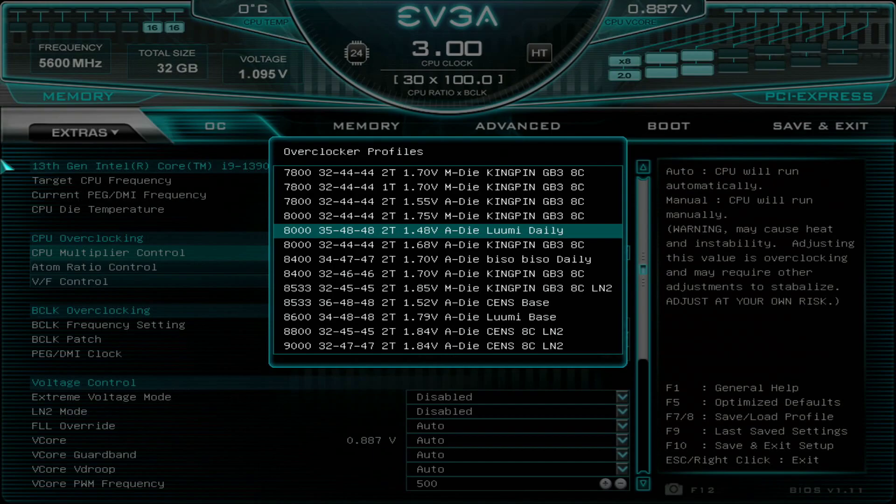
pyautogui.press('Return')
pyautogui.press('Return')
pyautogui.press('Down')
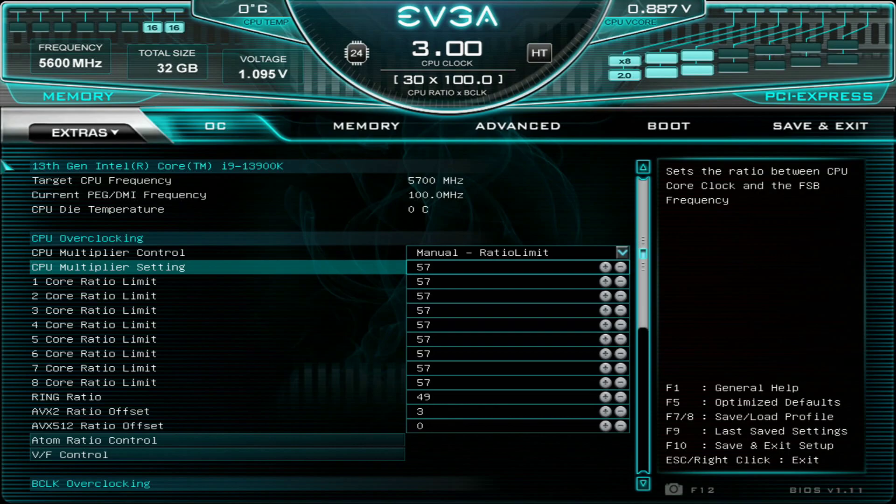
pyautogui.press('Down')
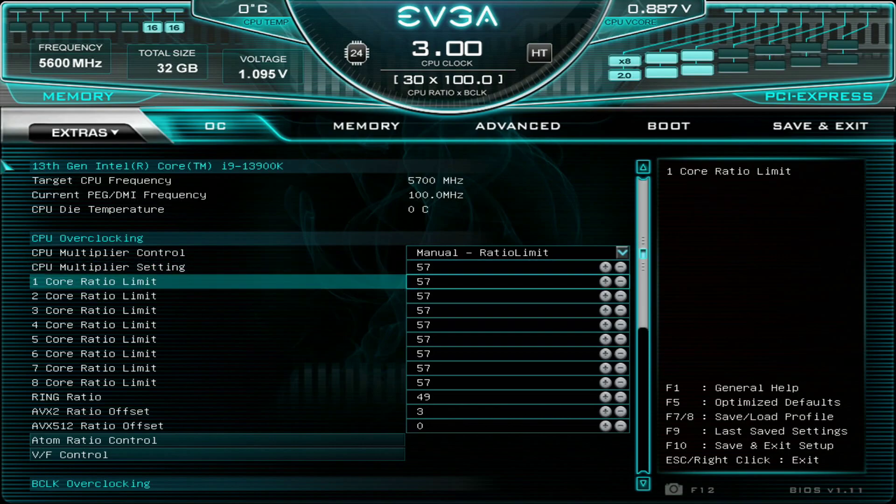
pyautogui.press('Down')
pyautogui.press('Down')
pyautogui.press('Down')
pyautogui.press('Down')
pyautogui.press('Down')
pyautogui.press('Down')
pyautogui.press('Down')
pyautogui.press('Down')
pyautogui.press('Down')
pyautogui.press('Down')
pyautogui.press('Down')
pyautogui.press('Return')
pyautogui.press('Down')
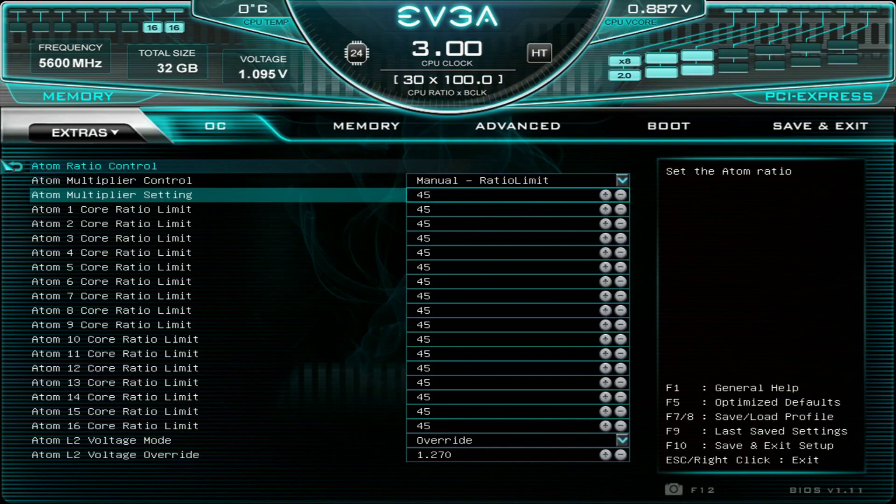
pyautogui.press('Down')
pyautogui.press('Down')
pyautogui.press('Down')
pyautogui.press('Down')
pyautogui.press('Down')
pyautogui.press('Down')
pyautogui.press('Down')
pyautogui.press('Down')
pyautogui.press('Down')
pyautogui.press('Down')
pyautogui.press('Down')
pyautogui.press('Down')
pyautogui.press('Down')
pyautogui.press('Down')
pyautogui.press('Down')
pyautogui.press('Down')
pyautogui.press('Down')
pyautogui.press('Down')
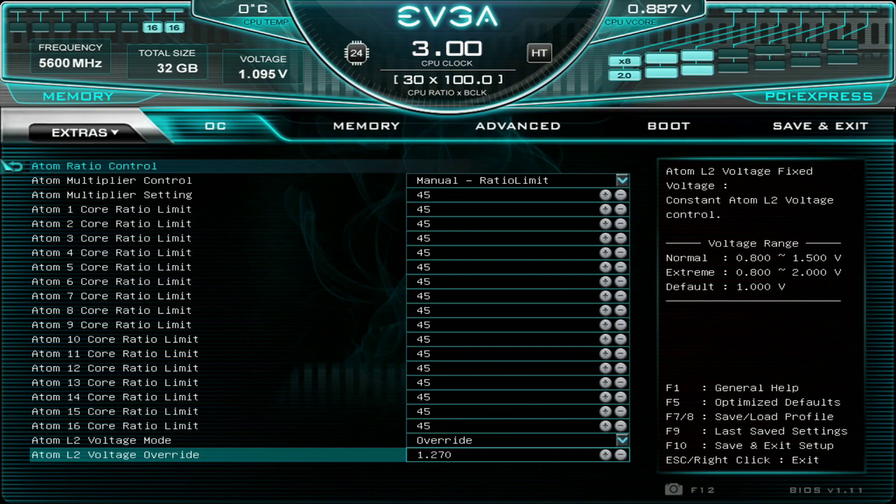
pyautogui.press('Up')
pyautogui.press('Up')
pyautogui.press('Up')
pyautogui.press('Up')
pyautogui.press('Up')
pyautogui.press('Up')
pyautogui.press('Up')
pyautogui.press('Up')
pyautogui.press('Up')
pyautogui.press('Up')
pyautogui.press('Up')
pyautogui.press('Up')
pyautogui.press('Up')
pyautogui.press('Up')
pyautogui.press('Up')
pyautogui.press('Up')
pyautogui.press('Up')
pyautogui.press('Up')
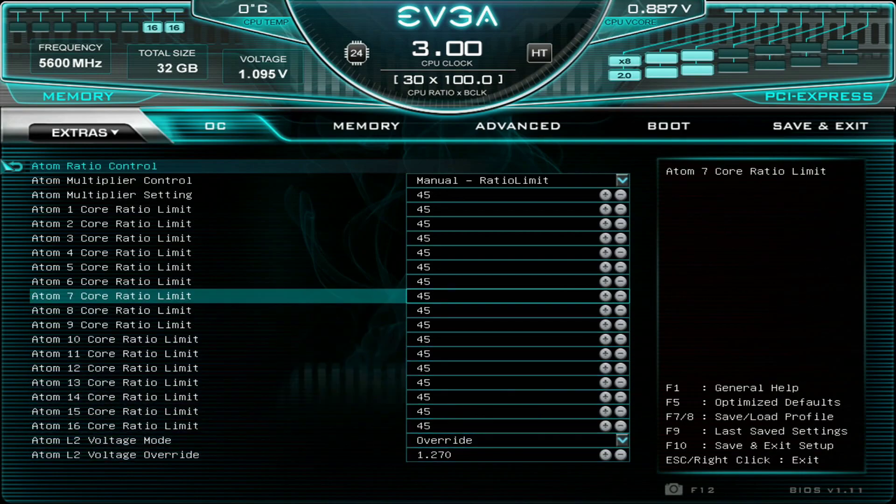
pyautogui.press('Down')
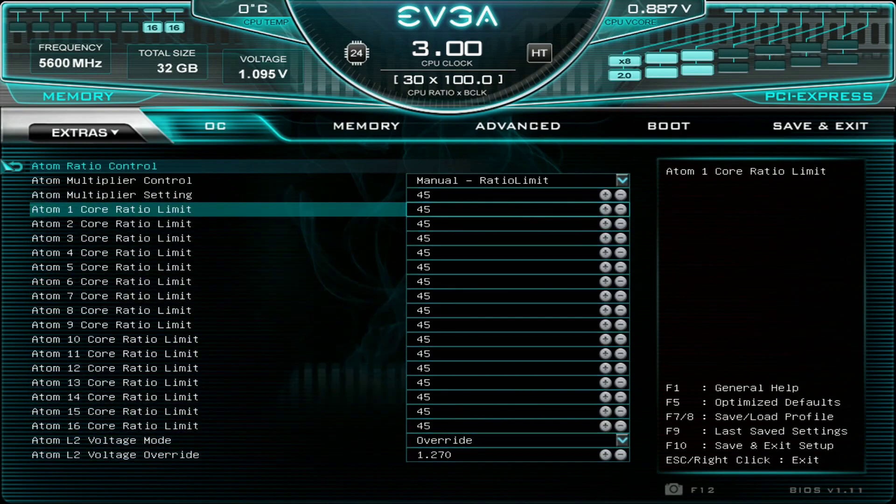
pyautogui.press('Down')
pyautogui.press('Down')
pyautogui.press('Down')
pyautogui.press('Down')
pyautogui.press('Down')
pyautogui.press('Down')
pyautogui.press('Down')
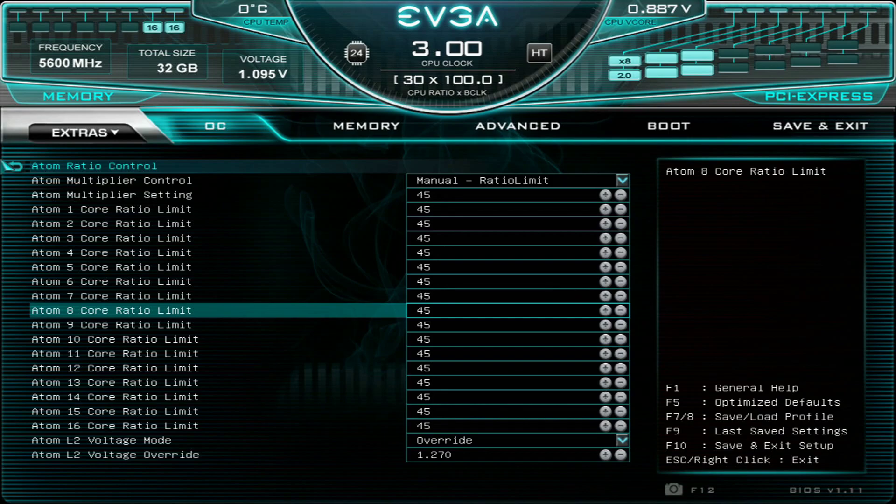
pyautogui.press('Up')
# Open Advanced > CPU Configuration and enter 354096 in the selected field.
pyautogui.press('Escape')
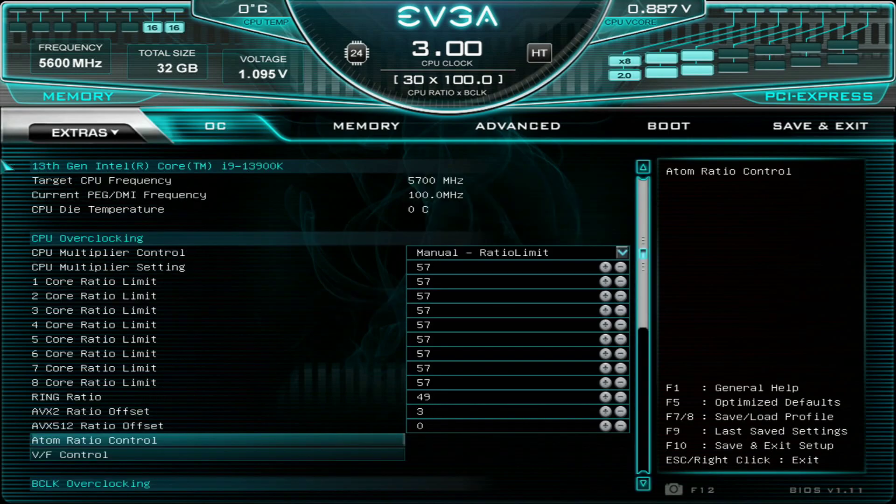
pyautogui.press('Right')
pyautogui.press('Right')
pyautogui.press('Return')
pyautogui.press('Down')
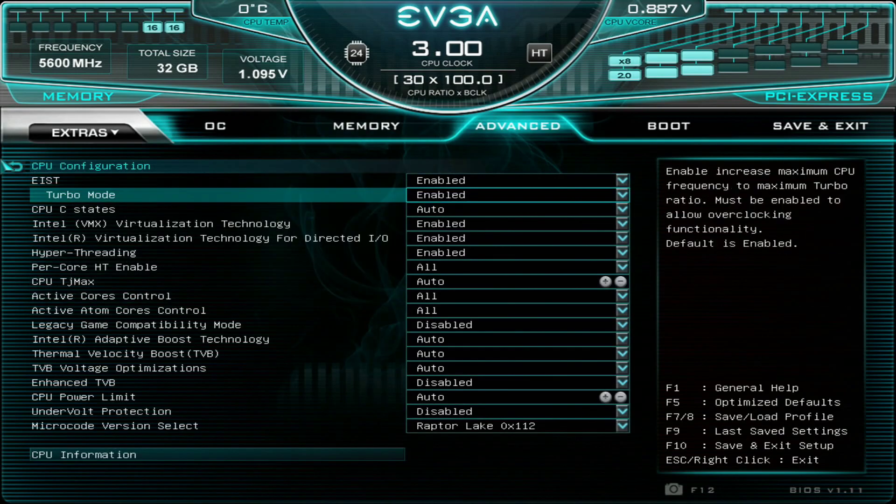
pyautogui.press('Down')
pyautogui.press('Down')
pyautogui.press('Down')
pyautogui.press('Down')
pyautogui.press('Down')
pyautogui.press('Down')
pyautogui.press('Down')
pyautogui.press('Down')
pyautogui.press('Down')
pyautogui.press('Down')
pyautogui.press('Down')
pyautogui.press('Down')
pyautogui.press('Down')
pyautogui.press('Down')
pyautogui.press('Down')
pyautogui.press('Down')
pyautogui.press('Down')
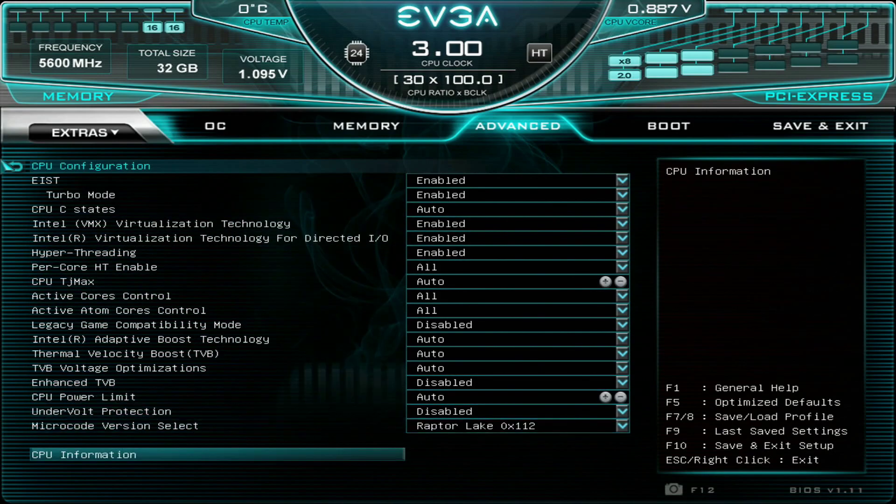
pyautogui.press('Up')
# Change TVB Voltage Optimizations and disable Thermal Velocity Boost and Intel Adaptive Boost Technology.
pyautogui.press('Up')
pyautogui.press('Up')
pyautogui.write('35')
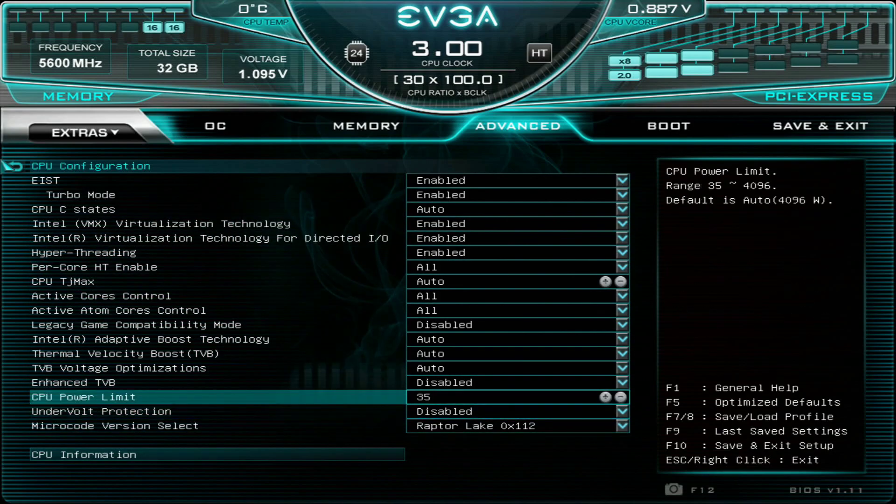
pyautogui.write('4096')
pyautogui.press('Up')
pyautogui.press('Up')
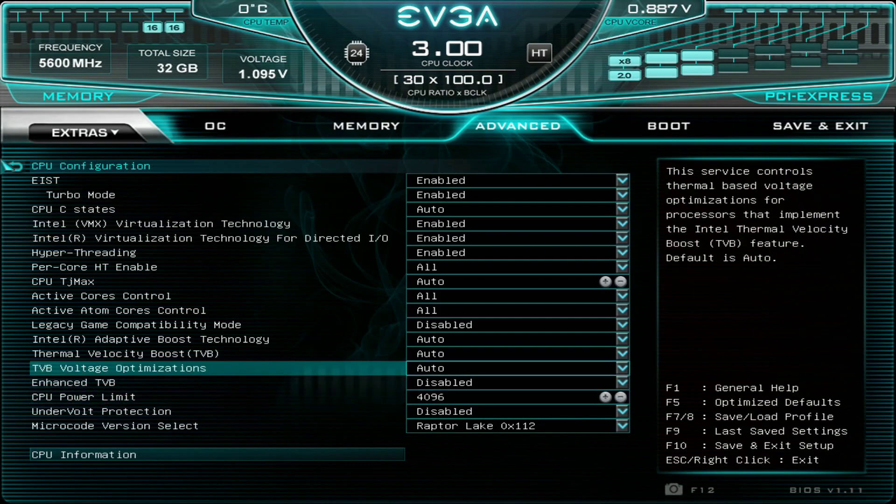
pyautogui.press('+')
pyautogui.press('+')
pyautogui.press('Up')
pyautogui.press('-')
pyautogui.press('Up')
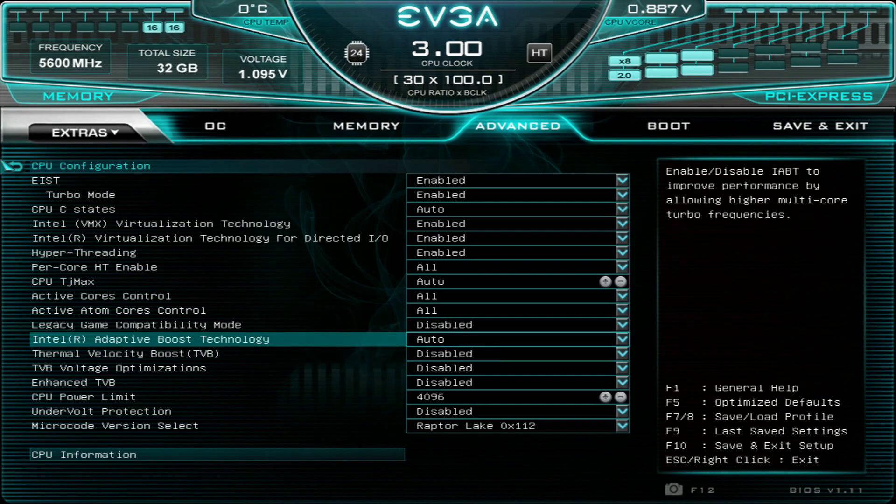
pyautogui.press('Up')
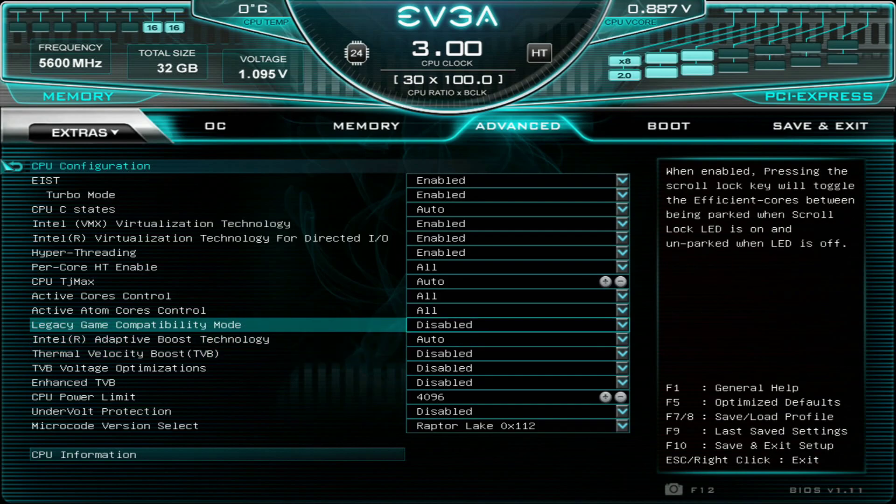
pyautogui.press('Down')
pyautogui.press('+')
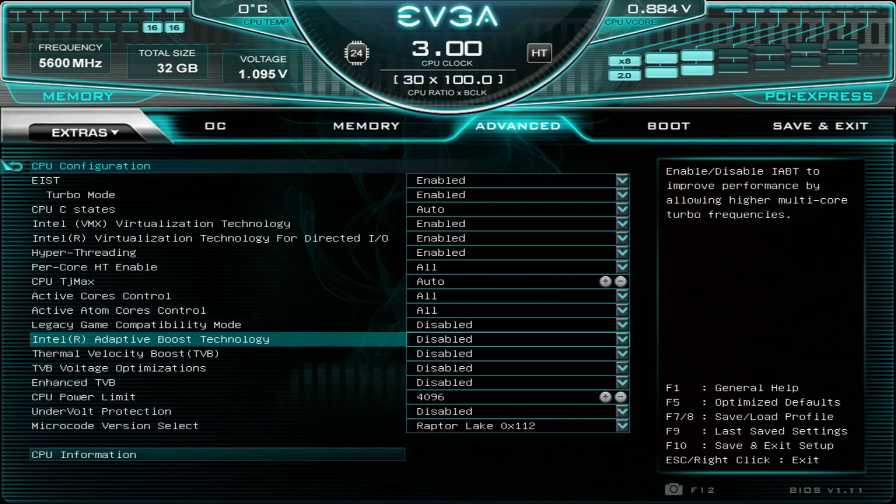
# Set Active Atom Cores Control to Legacy Mode with 0 active Atom cores.
pyautogui.press('Down')
pyautogui.press('Up')
pyautogui.press('Up')
pyautogui.press('Up')
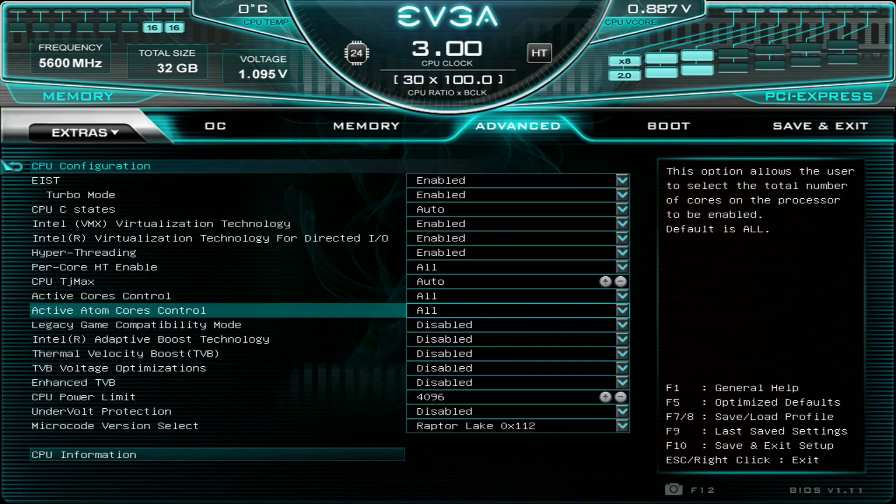
pyautogui.press('+')
pyautogui.press('Down')
pyautogui.press('+')
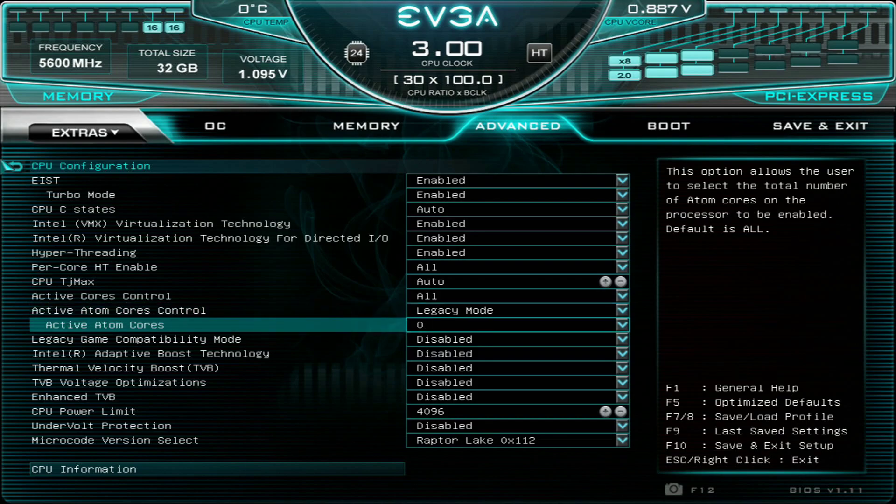
# Review up to Per-Core HT Enable and go back to the Advanced section list.
pyautogui.press('Up')
pyautogui.press('Up')
pyautogui.press('Up')
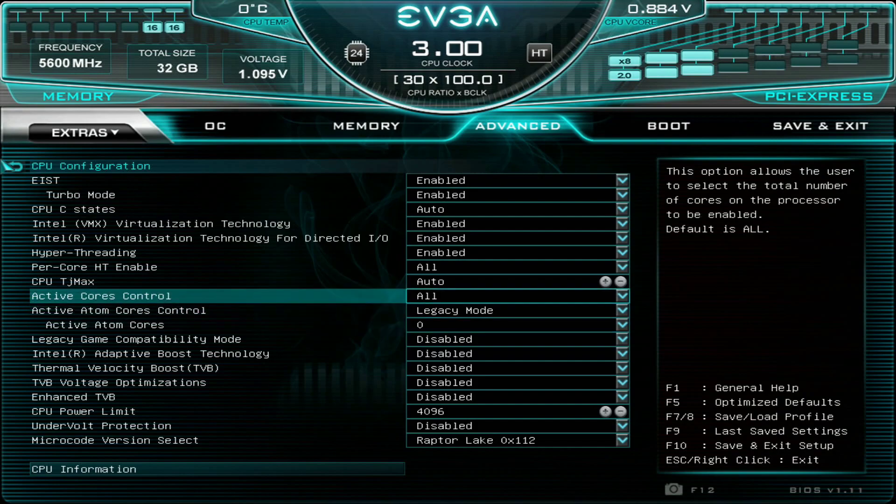
pyautogui.press('Up')
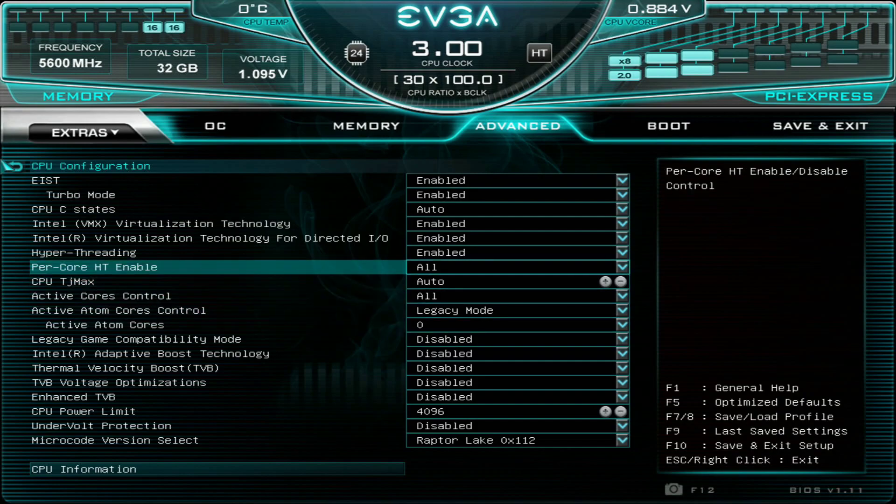
pyautogui.press('Escape')
pyautogui.press('Down')
pyautogui.press('Down')
pyautogui.press('Down')
pyautogui.press('Down')
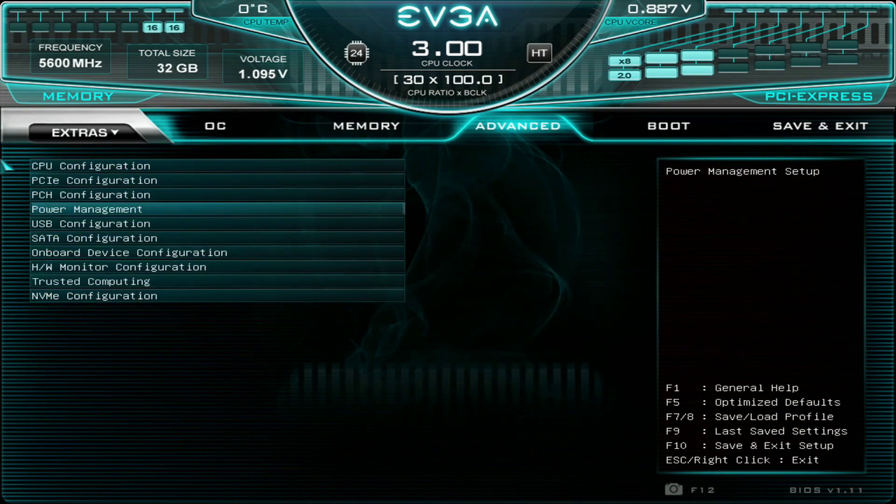
# Look over the Onboard Device Configuration options, including Intel i226-V LAN and M.2 KEY-E.
pyautogui.press('Up')
pyautogui.press('Down')
pyautogui.press('Down')
pyautogui.press('Down')
pyautogui.press('Return')
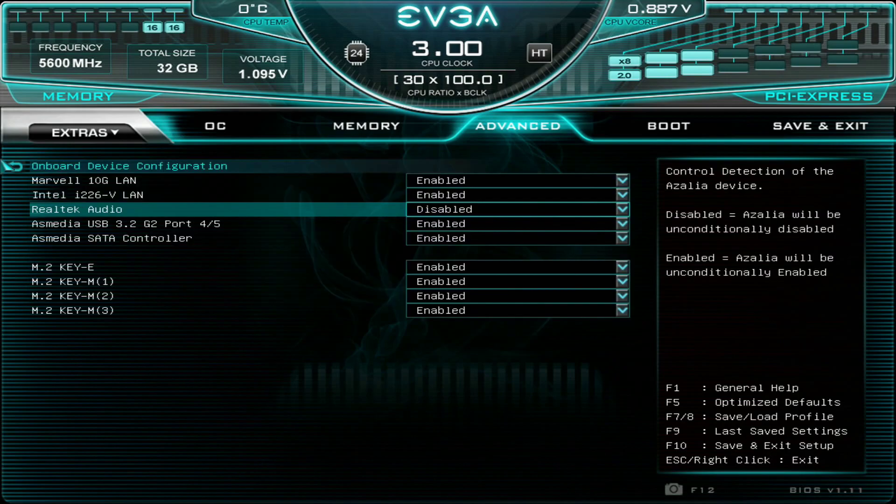
pyautogui.press('Up')
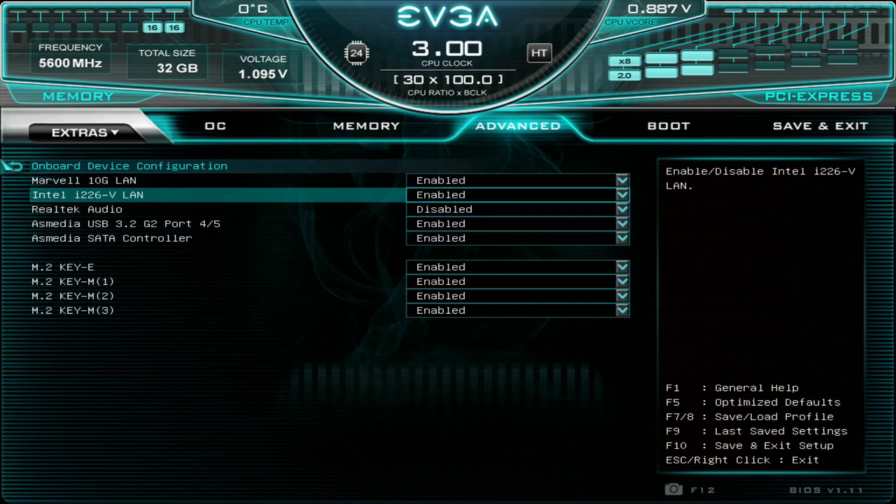
pyautogui.press('Down')
pyautogui.press('Down')
pyautogui.press('Down')
pyautogui.press('Down')
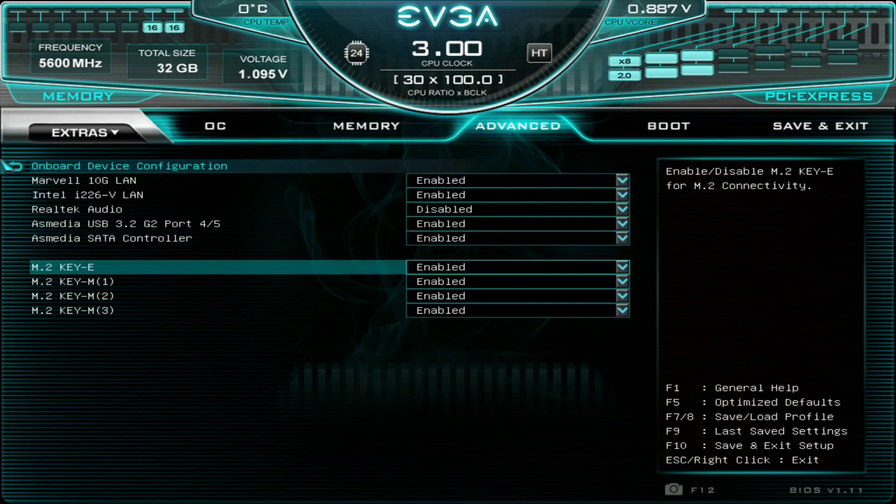
pyautogui.press('Escape')
# Set Debug Port Display in H/W Monitor Configuration to [Temp.] PWM.
pyautogui.press('Down')
pyautogui.press('Return')
pyautogui.press('Down')
pyautogui.press('Return')
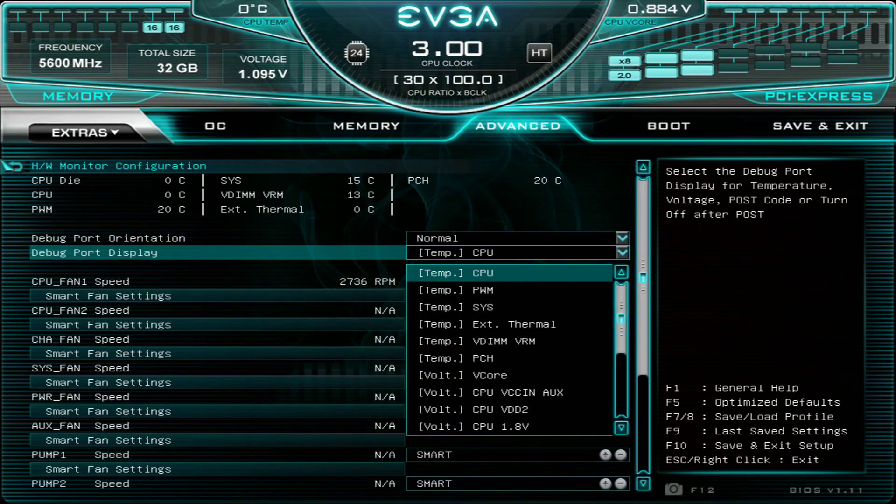
pyautogui.press('Down')
pyautogui.press('Down')
pyautogui.press('Return')
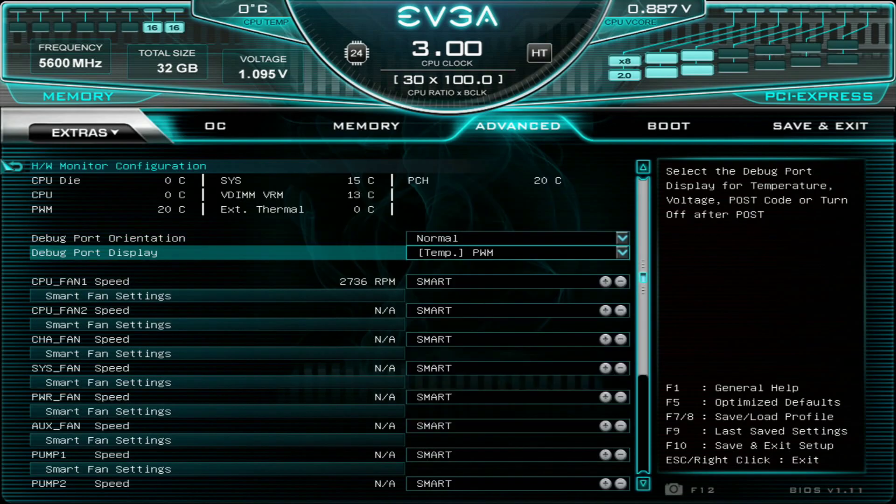
pyautogui.press('Escape')
pyautogui.press('Left')
pyautogui.press('Left')
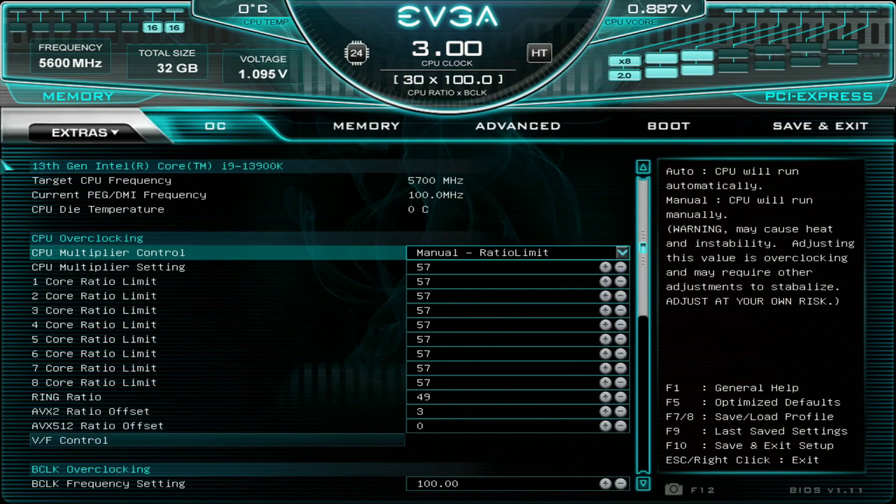
pyautogui.press('Right')
# Set PMIC Turbo Mode to Mode 5.
pyautogui.press('Down')
pyautogui.press('Down')
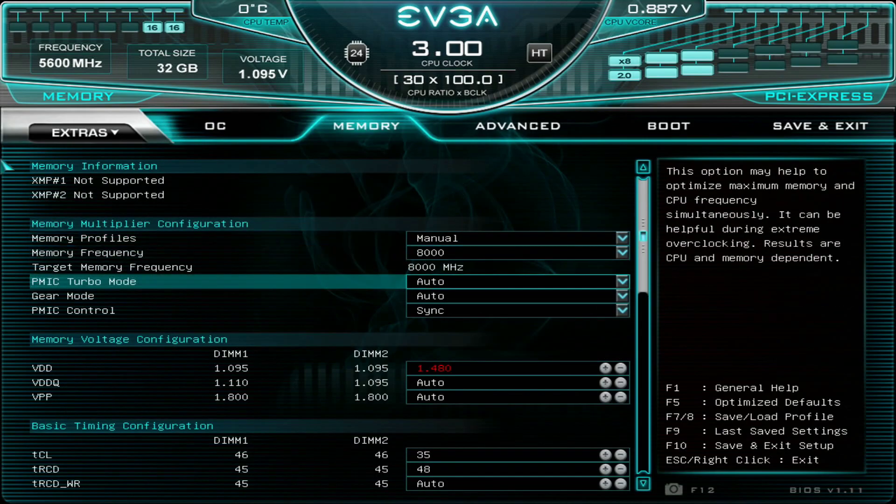
pyautogui.press('Return')
pyautogui.press('Up')
pyautogui.press('Up')
pyautogui.press('Return')
# Set the tRCD_WR timing to 48, correcting an initial entry of 45.
pyautogui.press('Down')
pyautogui.press('Down')
pyautogui.press('Down')
pyautogui.press('Down')
pyautogui.press('Down')
pyautogui.press('Down')
pyautogui.press('Down')
pyautogui.press('Down')
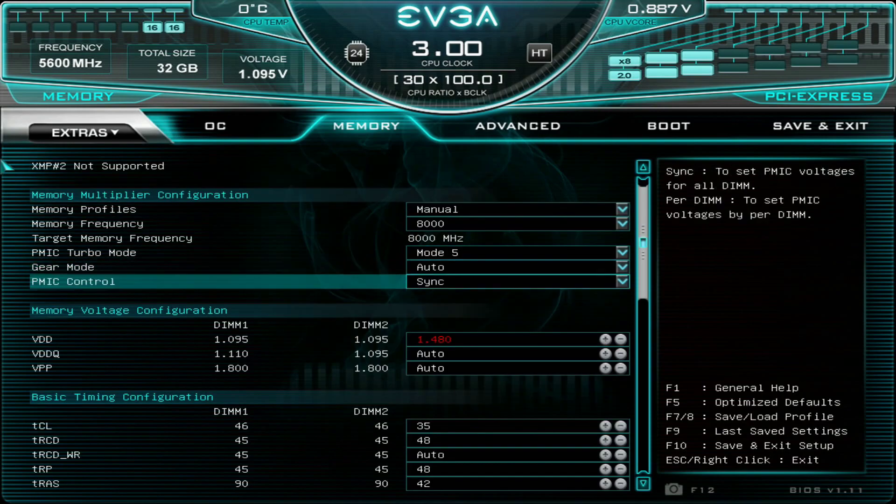
pyautogui.write('45')
pyautogui.press('Down')
pyautogui.press('Down')
pyautogui.press('Down')
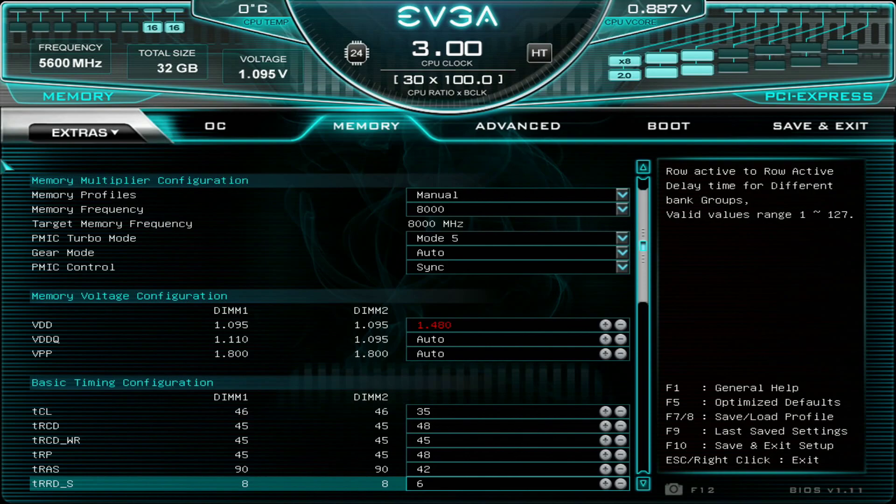
pyautogui.press('Down')
pyautogui.press('Down')
pyautogui.press('Down')
pyautogui.press('Down')
pyautogui.press('Up')
pyautogui.press('Up')
pyautogui.press('Up')
pyautogui.press('Up')
pyautogui.press('Up')
pyautogui.press('Up')
pyautogui.press('Up')
pyautogui.press('Up')
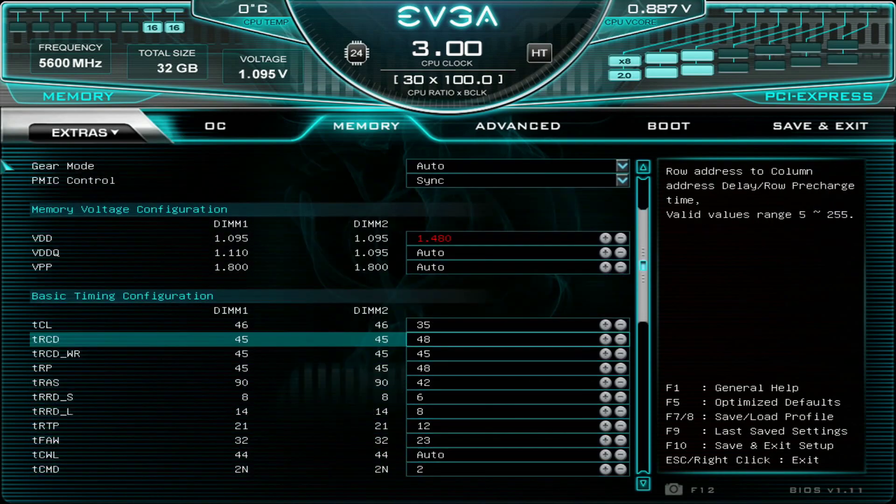
pyautogui.press('Down')
pyautogui.write('48')
pyautogui.press('Down')
pyautogui.press('Up')
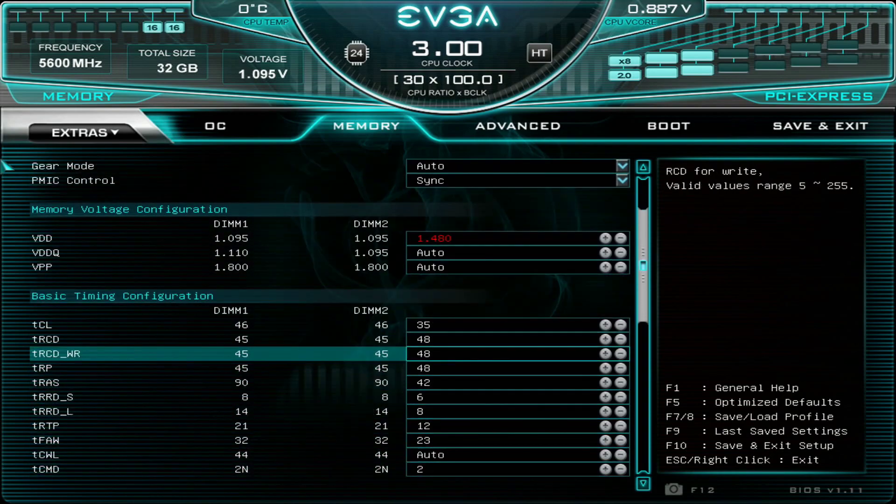
pyautogui.press('Up')
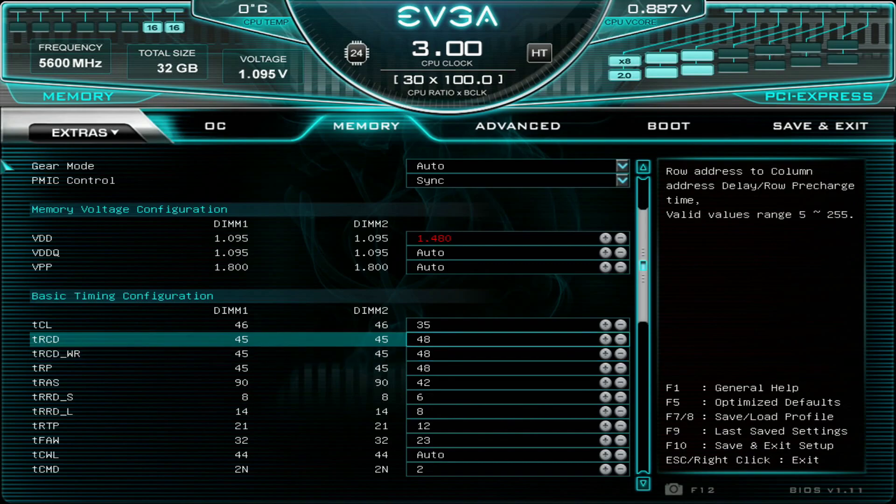
pyautogui.press('Left')
pyautogui.press('Down')
# Set the CPU multiplier to 65 for all cores.
pyautogui.write('65')
pyautogui.press('Down')
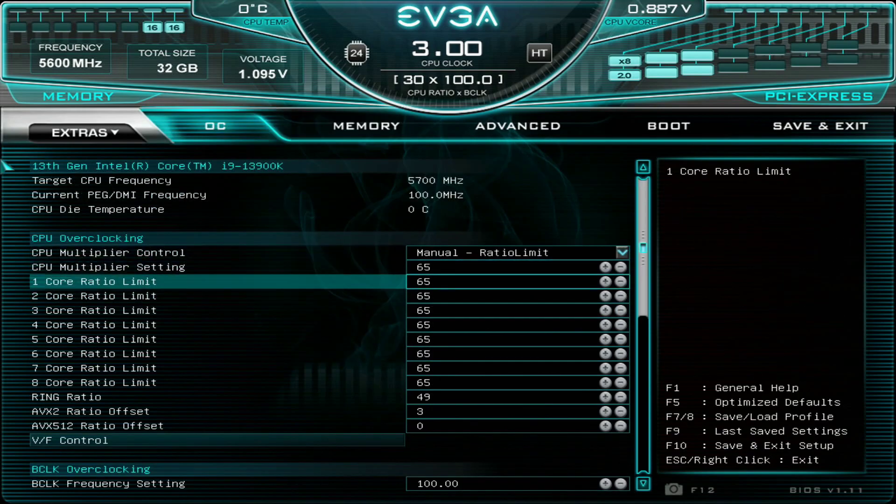
pyautogui.press('Down')
pyautogui.press('Down')
pyautogui.press('Down')
pyautogui.press('Down')
pyautogui.press('Down')
pyautogui.press('Down')
pyautogui.press('Down')
pyautogui.press('Down')
pyautogui.press('Down')
pyautogui.press('Down')
pyautogui.press('Up')
# Set RING Ratio to 55 and AVX2 Ratio Offset to 1.
pyautogui.press('Up')
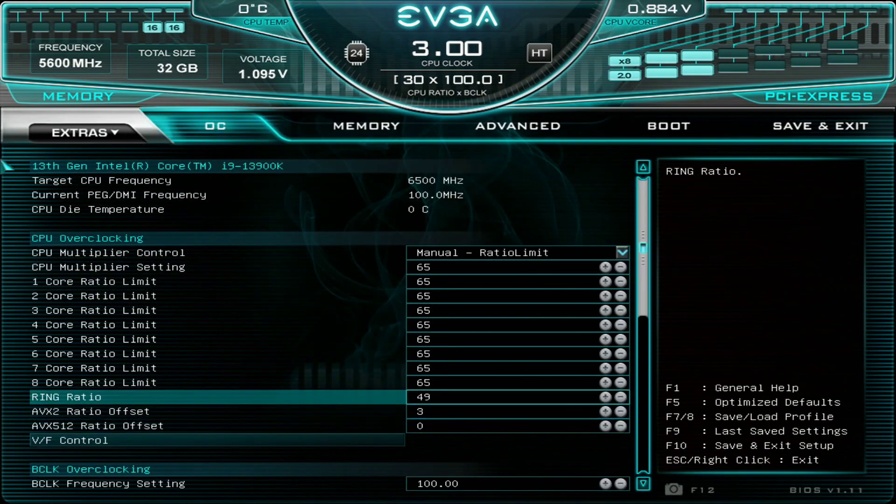
pyautogui.write('55')
pyautogui.press('Down')
pyautogui.write('1')
pyautogui.press('Down')
pyautogui.press('Up')
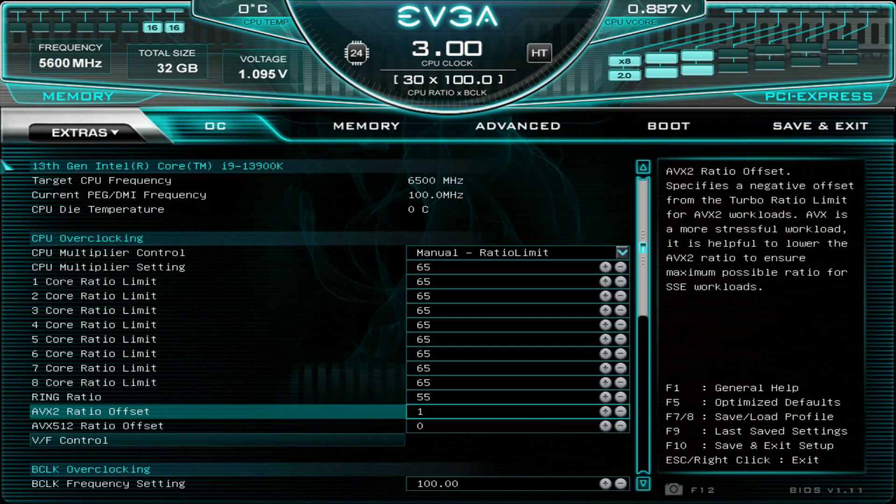
pyautogui.click(67, 396)
pyautogui.click(91, 411)
# Set BCLK Patch to Enabled.
pyautogui.press('Down')
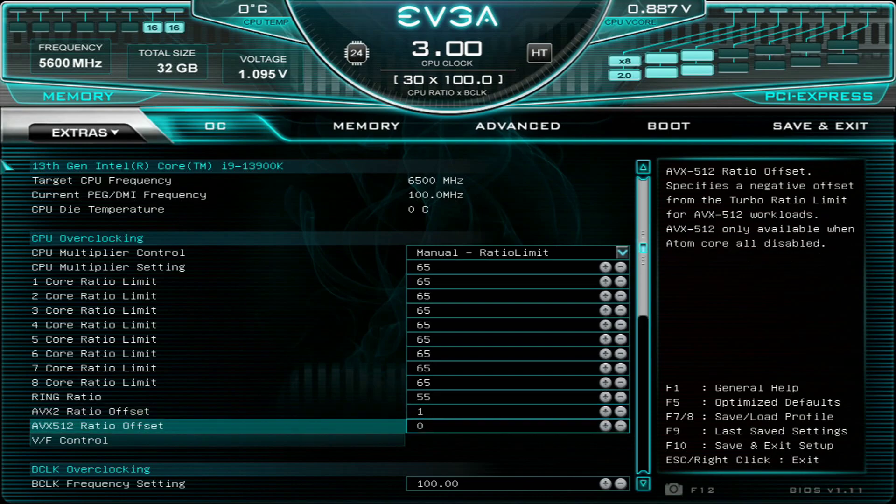
pyautogui.press('Down')
pyautogui.press('Down')
pyautogui.press('Down')
pyautogui.press('Down')
pyautogui.press('Down')
pyautogui.press('Down')
pyautogui.press('Down')
pyautogui.press('Up')
pyautogui.press('Up')
pyautogui.press('Up')
pyautogui.press('Up')
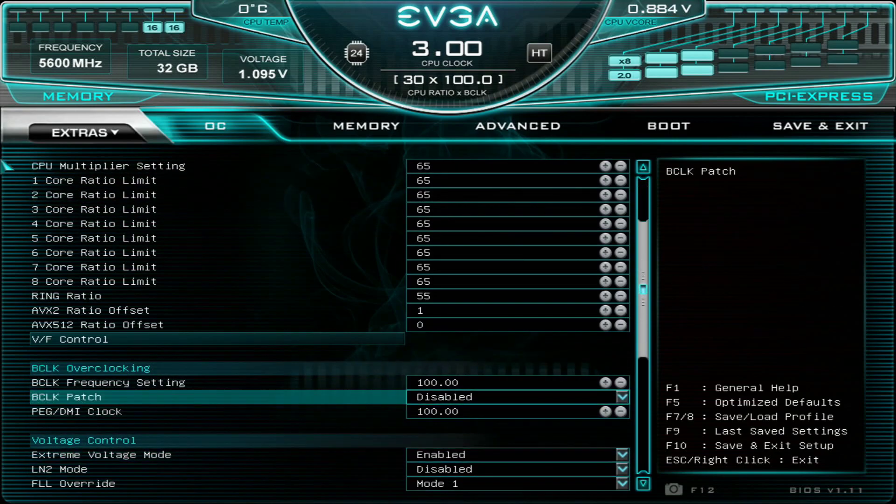
pyautogui.press('Up')
pyautogui.press('Down')
pyautogui.press('+')
# Start enabling LN2 Mode, bringing up the -120c temperature warning.
pyautogui.press('Down')
pyautogui.press('Down')
pyautogui.press('Up')
pyautogui.press('Up')
pyautogui.press('Down')
pyautogui.press('Down')
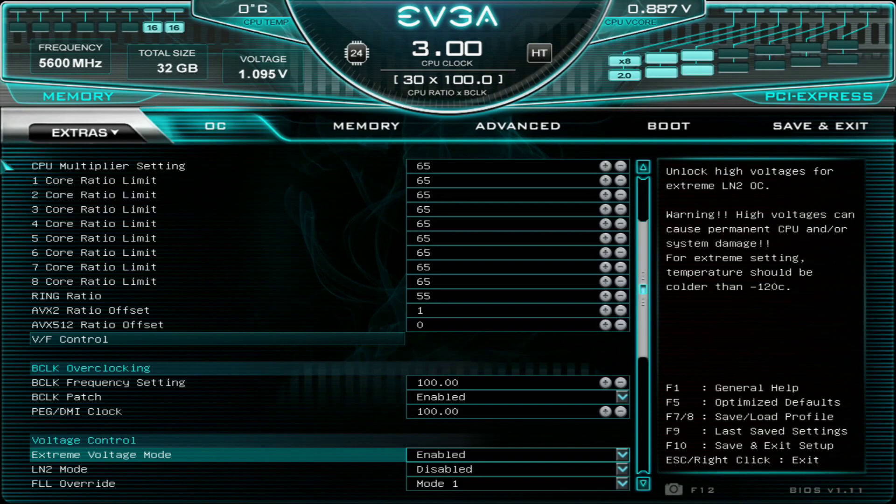
pyautogui.press('Down')
pyautogui.press('Down')
pyautogui.press('Down')
pyautogui.press('Down')
pyautogui.press('Down')
pyautogui.press('Down')
pyautogui.press('Down')
pyautogui.press('Down')
pyautogui.press('Down')
pyautogui.press('Down')
pyautogui.press('Down')
pyautogui.press('Down')
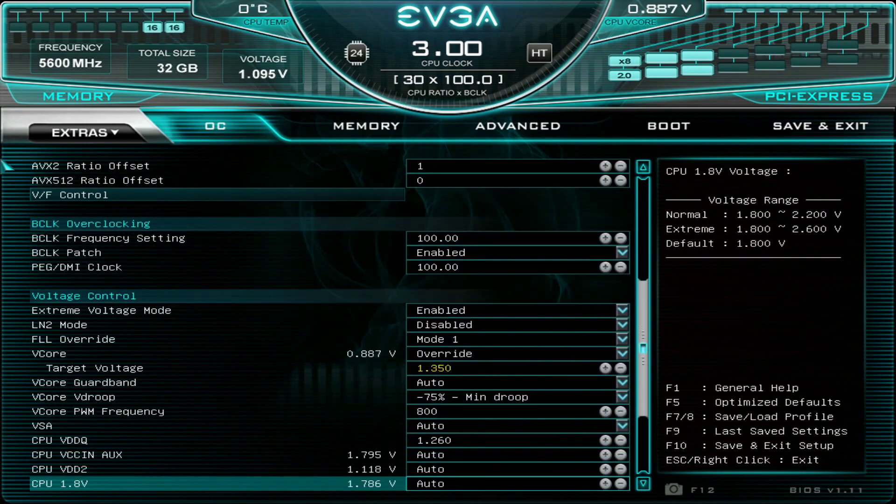
pyautogui.press('Up')
pyautogui.press('Up')
pyautogui.press('Up')
pyautogui.press('Up')
pyautogui.press('Up')
pyautogui.press('Up')
pyautogui.press('Up')
pyautogui.press('Up')
pyautogui.press('Up')
pyautogui.press('Up')
pyautogui.press('Up')
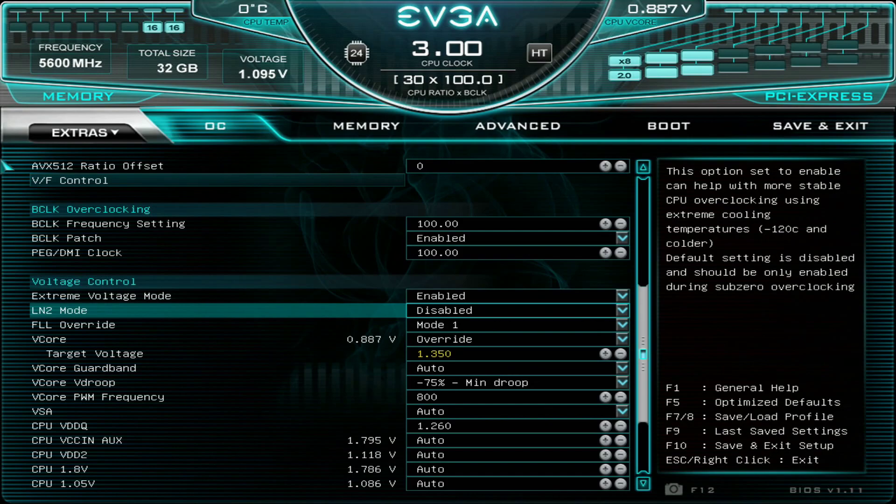
pyautogui.press('Return')
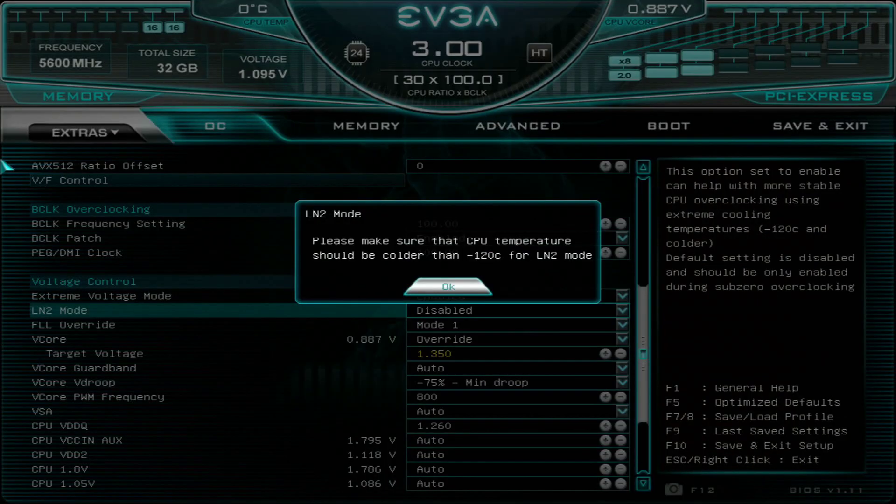
# Confirm the -120c warning so LN2 Mode reads Enabled.
pyautogui.press('Return')
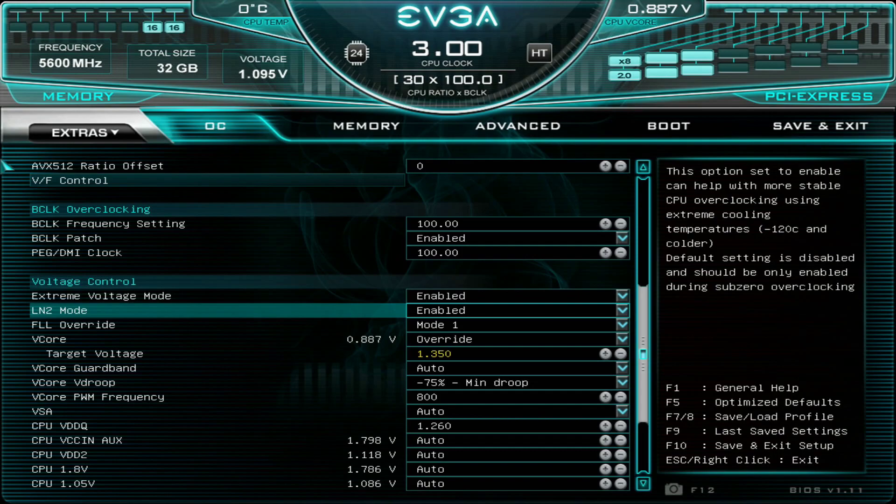
# Set the VCore Target Voltage to 1.650 V.
pyautogui.press('Down')
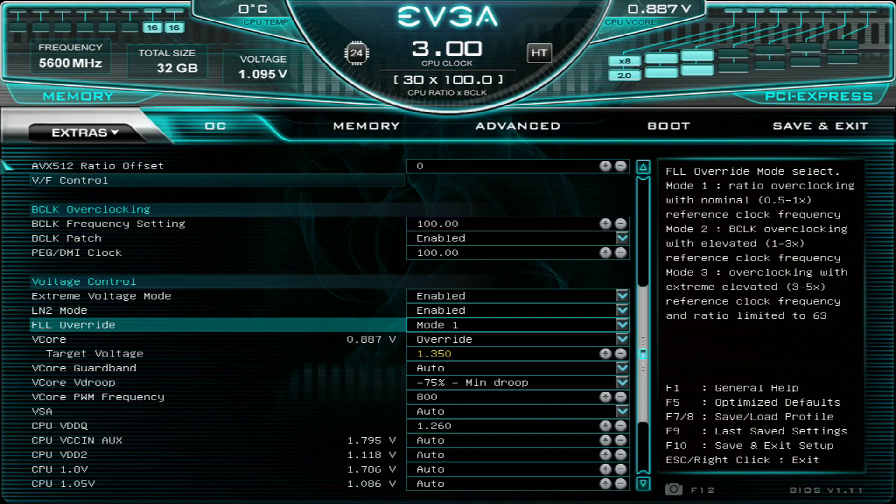
pyautogui.press('Down')
pyautogui.press('Down')
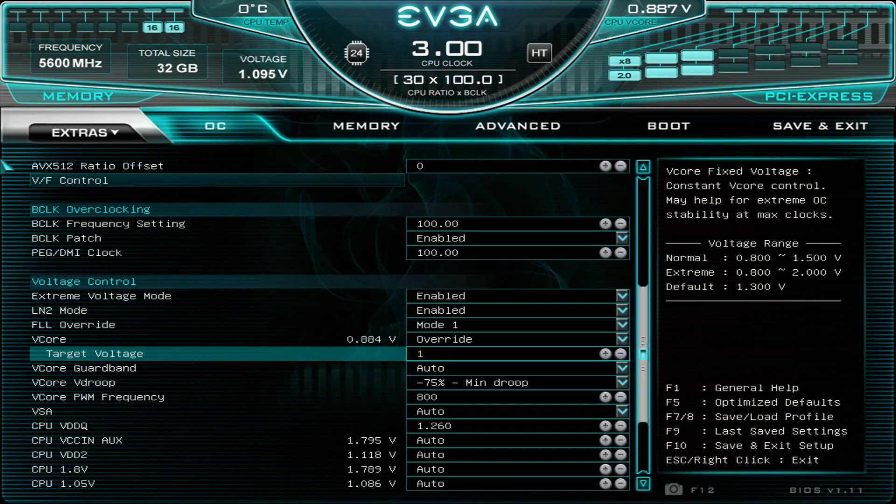
pyautogui.write('1.650')
pyautogui.press('Down')
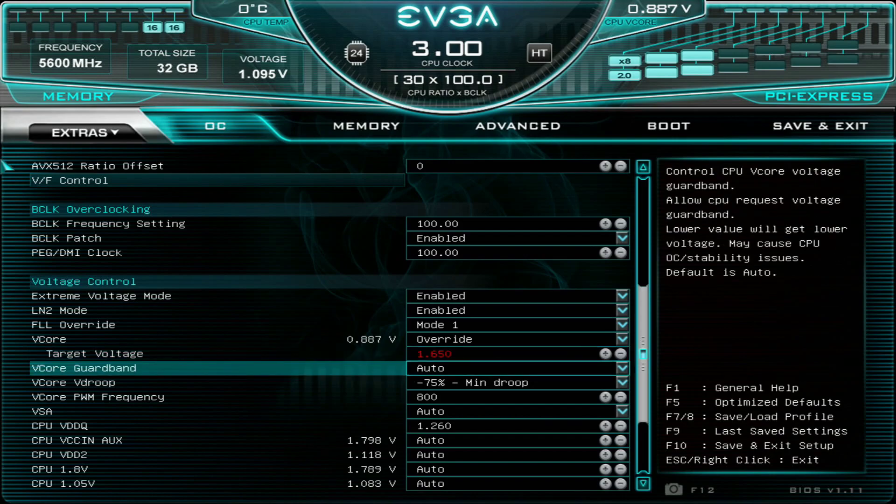
# Change VCore Vdroop to -50% - Small droop.
pyautogui.press('Down')
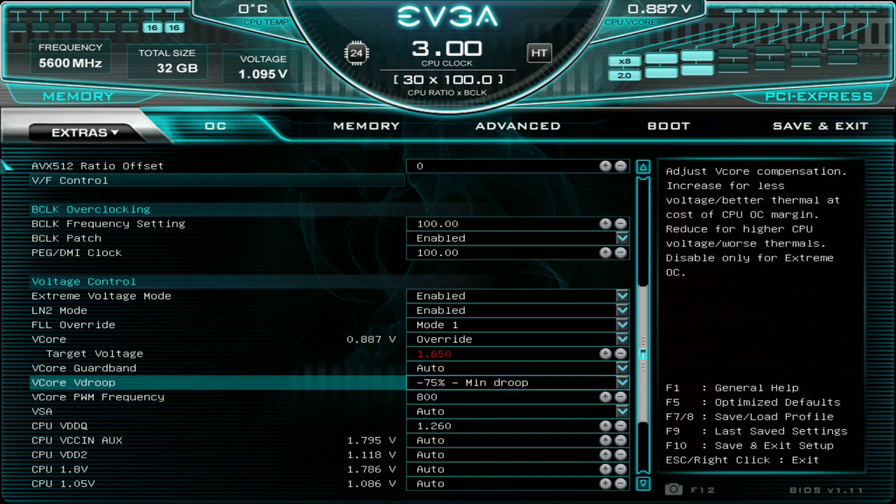
pyautogui.press('-')
pyautogui.click(98, 396)
pyautogui.click(93, 354)
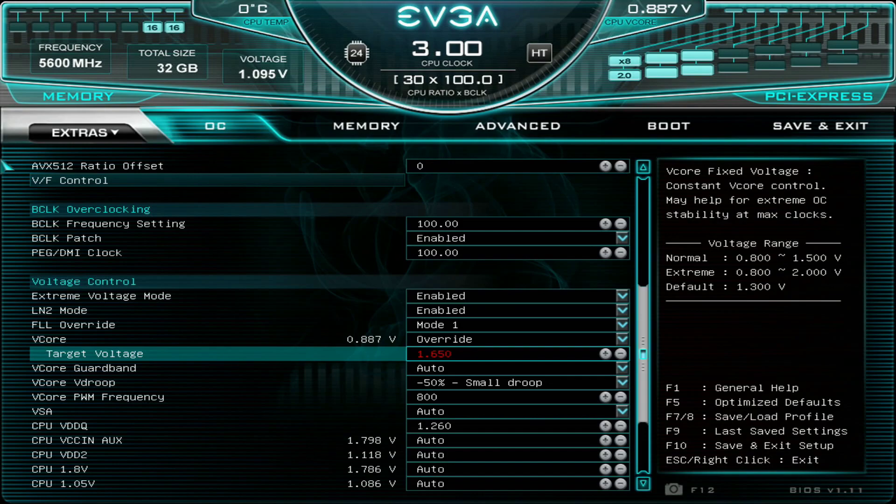
# Enter 1000 for VCore PWM Frequency and check the VSA and CPU VDDQ settings.
pyautogui.click(74, 382)
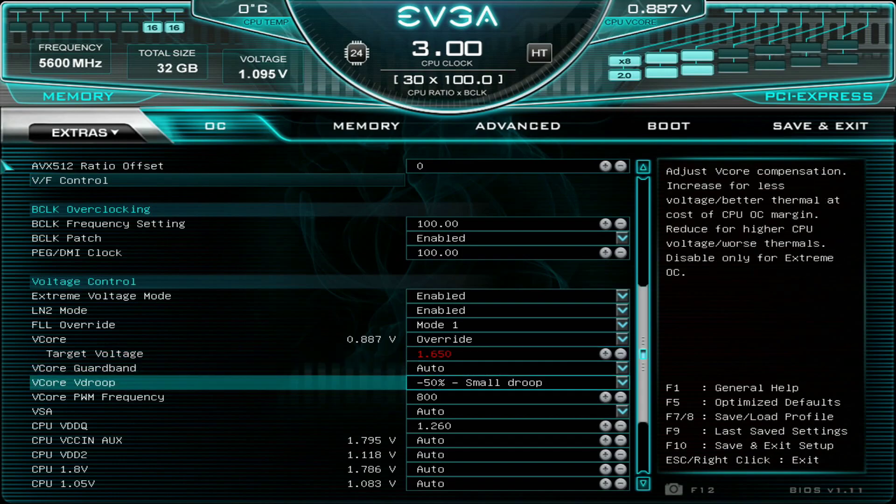
pyautogui.click(98, 397)
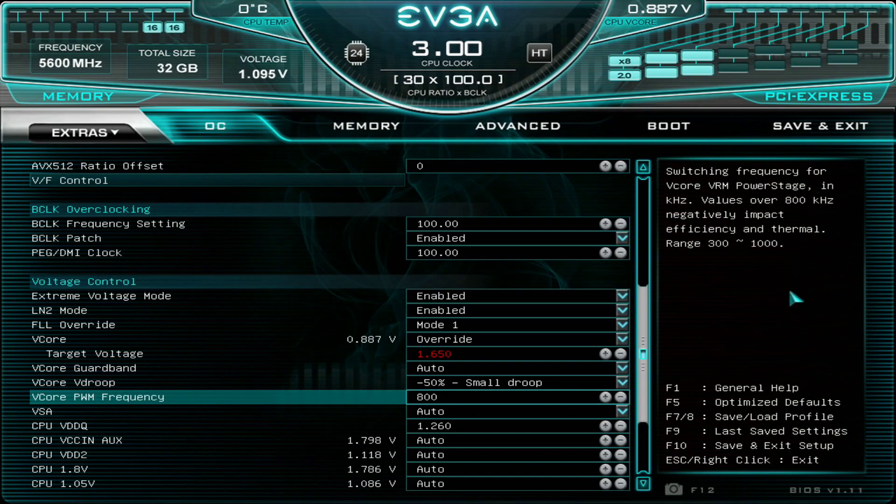
pyautogui.write('1000')
pyautogui.press('Down')
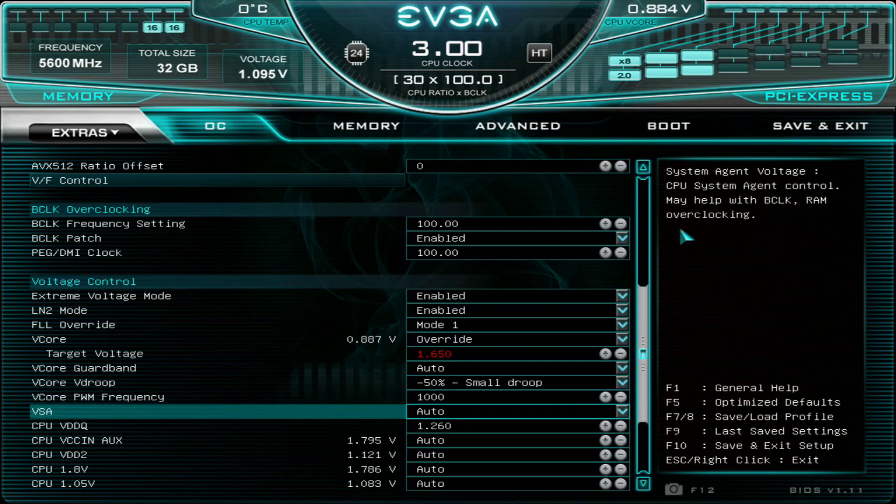
pyautogui.press('Up')
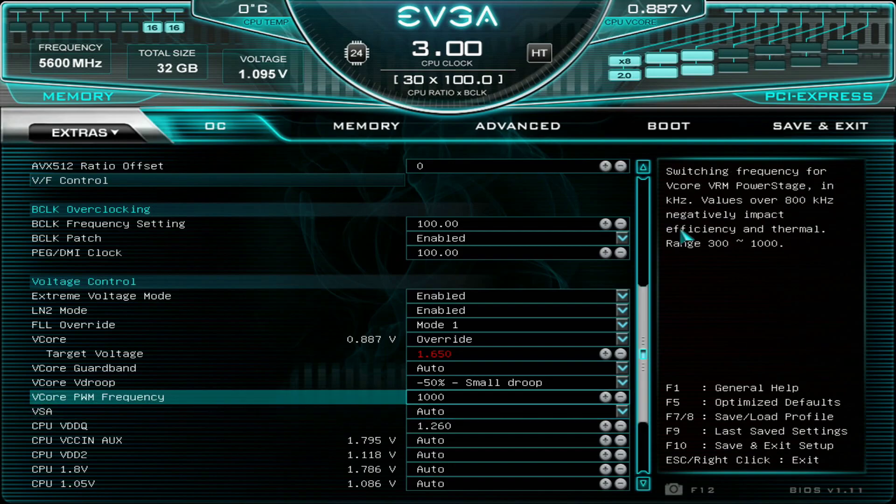
pyautogui.press('Down')
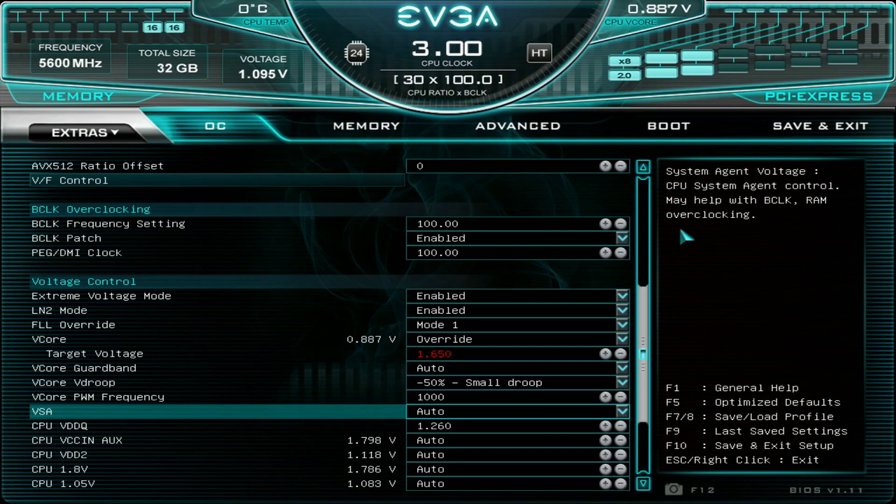
pyautogui.press('Down')
# Enter 1.900 for CPU VCCIN AUX, leaving CPU VDDQ at 1.260 above it.
pyautogui.press('Up')
pyautogui.press('Down')
pyautogui.press('Down')
pyautogui.press('Up')
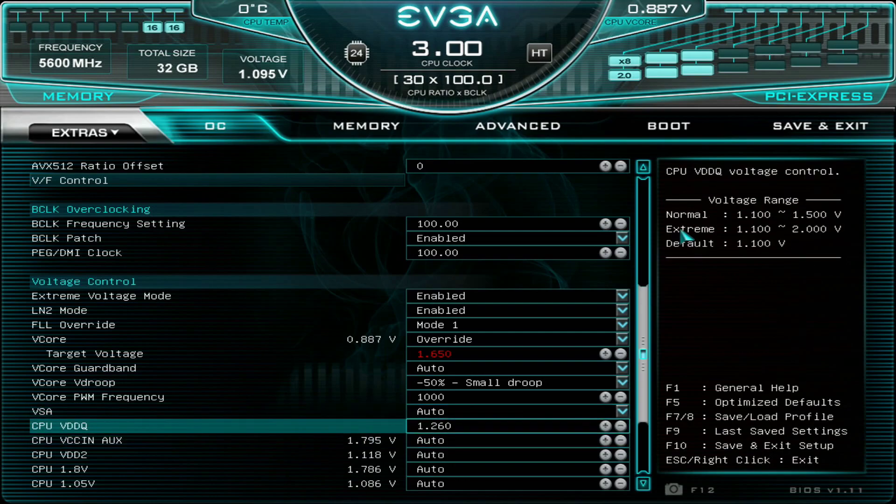
pyautogui.press('Down')
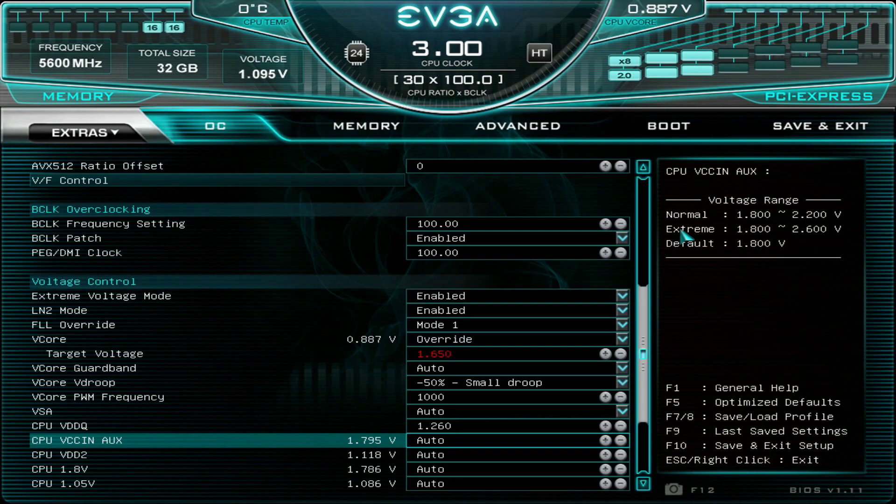
pyautogui.write('1.900')
pyautogui.press('Up')
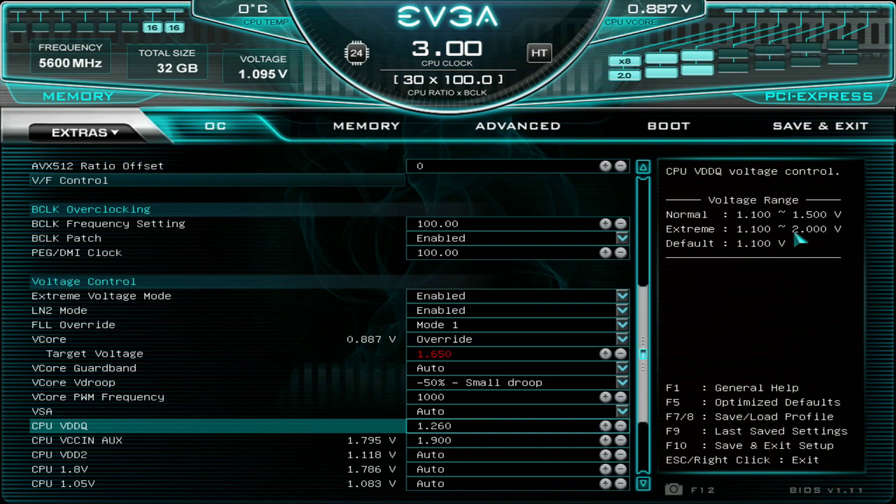
pyautogui.press('Down')
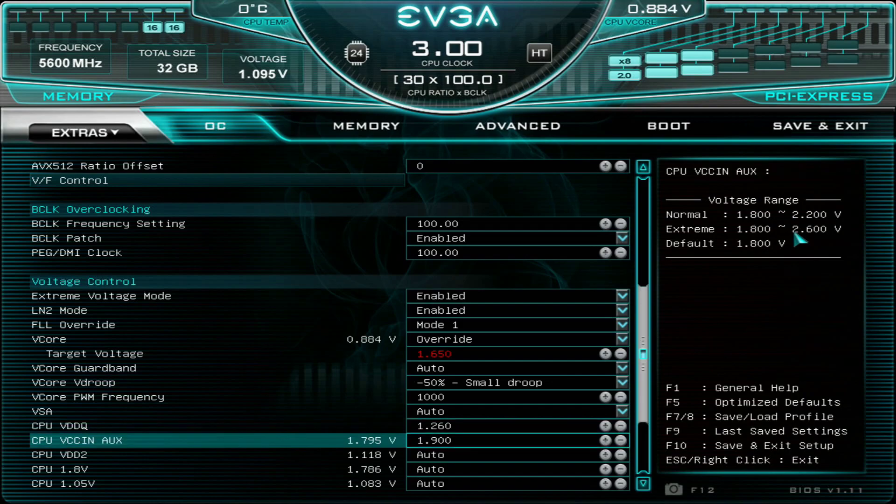
pyautogui.press('Down')
pyautogui.press('Down')
pyautogui.press('Down')
pyautogui.press('Down')
pyautogui.press('Down')
pyautogui.press('Down')
pyautogui.press('Down')
pyautogui.press('Down')
pyautogui.press('Down')
pyautogui.press('Down')
pyautogui.press('Down')
pyautogui.press('Up')
pyautogui.press('Up')
pyautogui.press('Up')
pyautogui.press('Up')
pyautogui.press('Up')
pyautogui.press('Up')
pyautogui.press('Up')
pyautogui.press('Up')
pyautogui.press('Up')
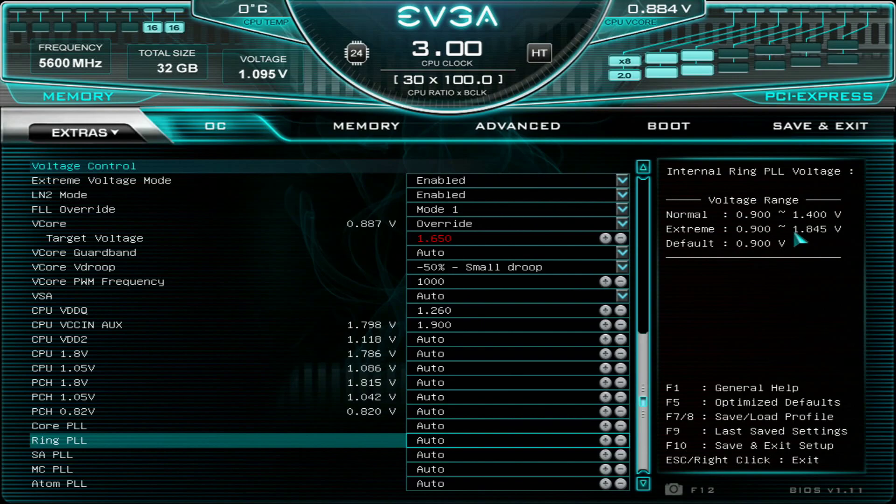
pyautogui.press('Down')
pyautogui.press('Down')
pyautogui.press('Down')
pyautogui.press('Down')
pyautogui.press('Down')
pyautogui.press('Down')
pyautogui.press('Down')
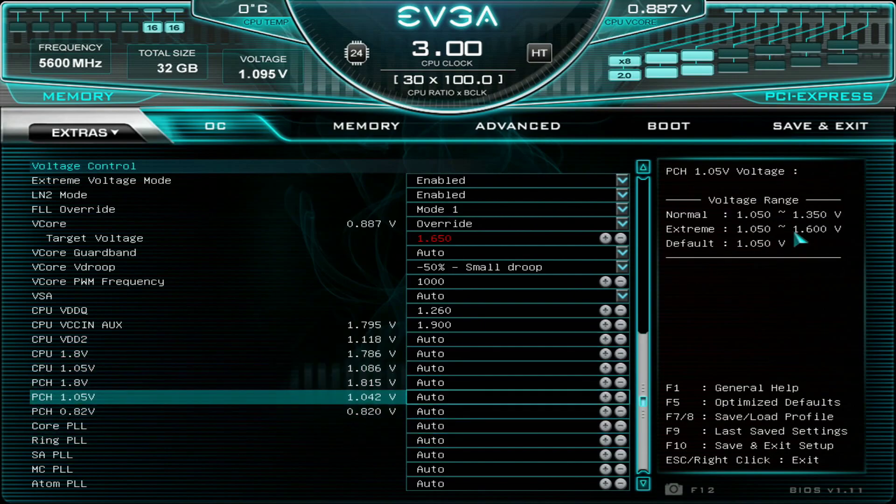
pyautogui.press('Up')
pyautogui.press('Up')
pyautogui.press('Up')
pyautogui.press('Up')
pyautogui.press('Up')
pyautogui.press('Up')
pyautogui.press('Up')
pyautogui.press('Up')
pyautogui.press('Up')
pyautogui.press('Up')
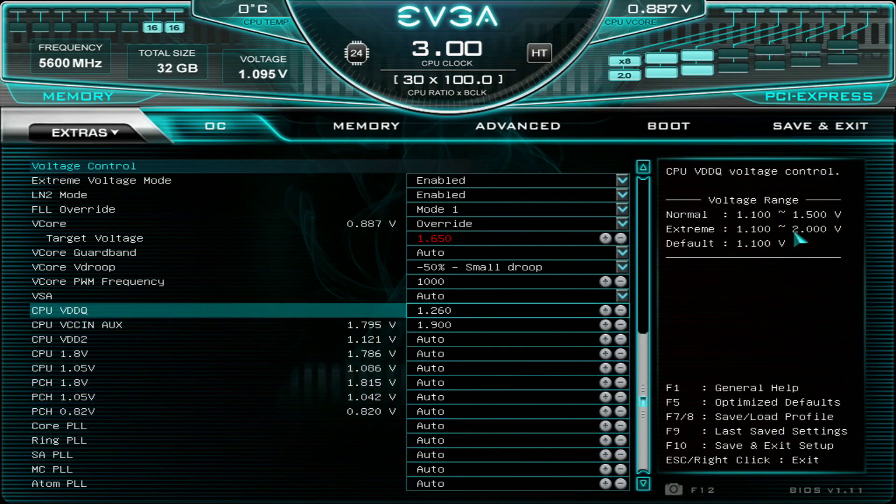
pyautogui.press('Down')
pyautogui.press('Down')
pyautogui.press('Down')
pyautogui.press('Down')
pyautogui.press('Down')
pyautogui.press('Down')
pyautogui.press('Down')
pyautogui.press('Down')
pyautogui.press('Down')
pyautogui.press('Down')
pyautogui.press('Down')
pyautogui.press('Down')
pyautogui.press('Up')
pyautogui.press('Up')
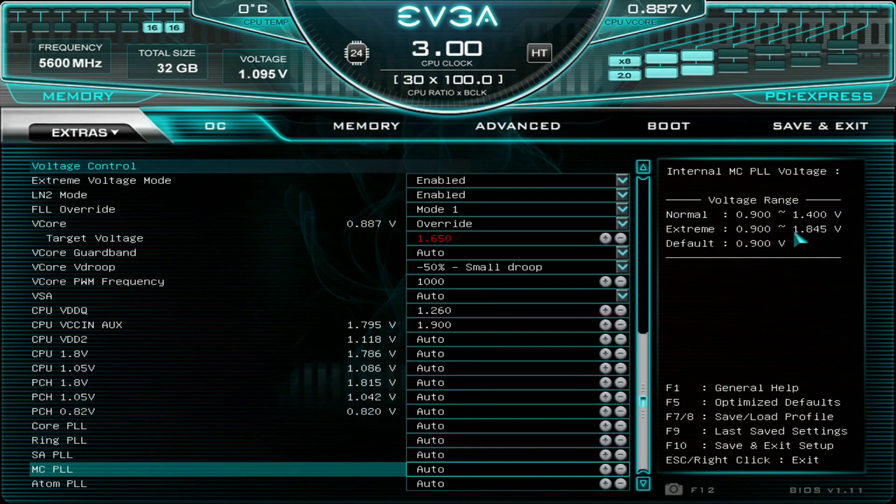
pyautogui.press('Up')
pyautogui.press('Up')
pyautogui.press('Up')
pyautogui.press('Up')
pyautogui.press('Up')
pyautogui.press('Up')
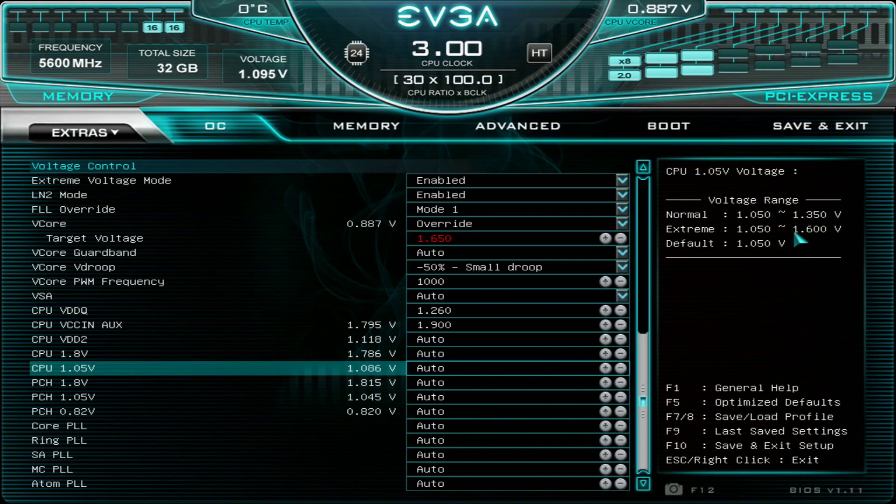
pyautogui.press('Up')
pyautogui.press('Up')
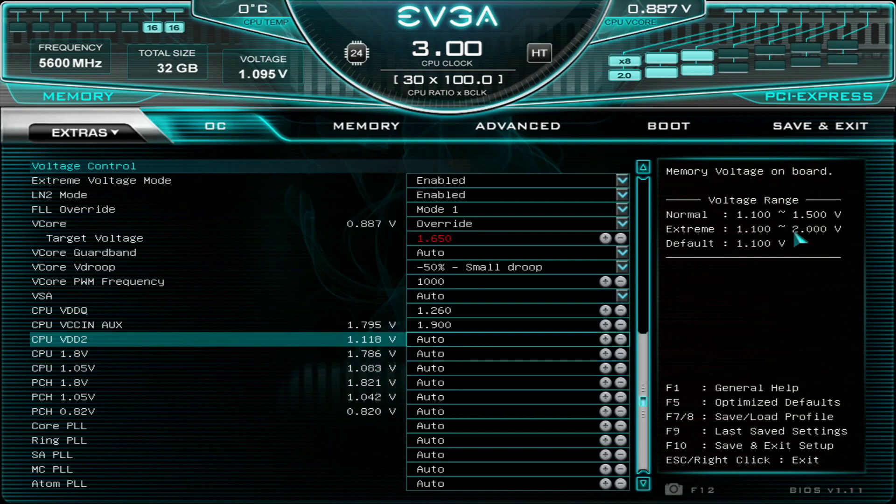
pyautogui.press('Down')
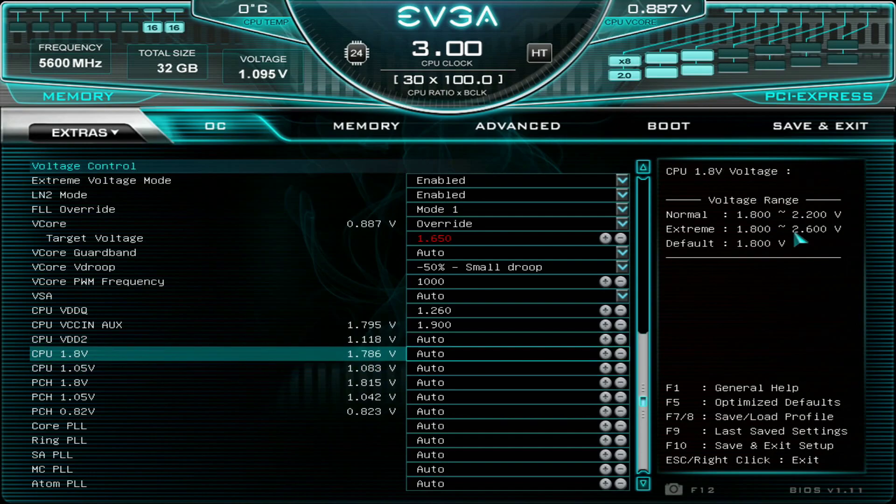
pyautogui.press('Down')
pyautogui.press('Down')
pyautogui.press('Down')
pyautogui.press('Down')
pyautogui.press('Down')
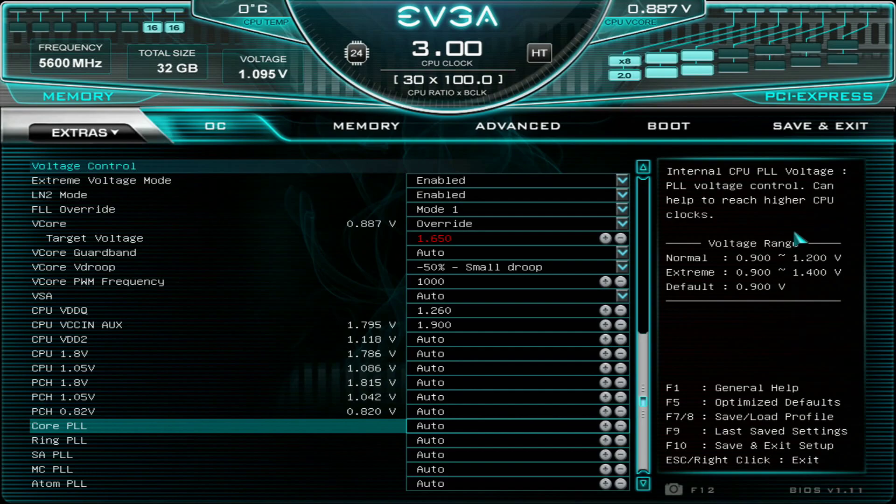
pyautogui.press('Down')
pyautogui.press('Down')
pyautogui.press('Down')
pyautogui.press('Up')
pyautogui.press('Up')
pyautogui.press('Up')
pyautogui.press('Down')
pyautogui.press('Up')
pyautogui.press('Down')
pyautogui.press('Up')
pyautogui.press('Down')
pyautogui.press('Down')
pyautogui.press('Down')
pyautogui.press('Down')
pyautogui.press('Up')
pyautogui.press('Up')
pyautogui.press('Up')
pyautogui.press('Up')
pyautogui.press('Up')
pyautogui.press('Up')
pyautogui.press('Up')
pyautogui.press('Up')
pyautogui.press('Up')
pyautogui.press('Up')
pyautogui.press('Up')
pyautogui.press('Up')
pyautogui.press('Up')
pyautogui.press('Up')
pyautogui.press('Up')
pyautogui.press('Up')
pyautogui.press('Up')
pyautogui.press('Up')
pyautogui.press('Up')
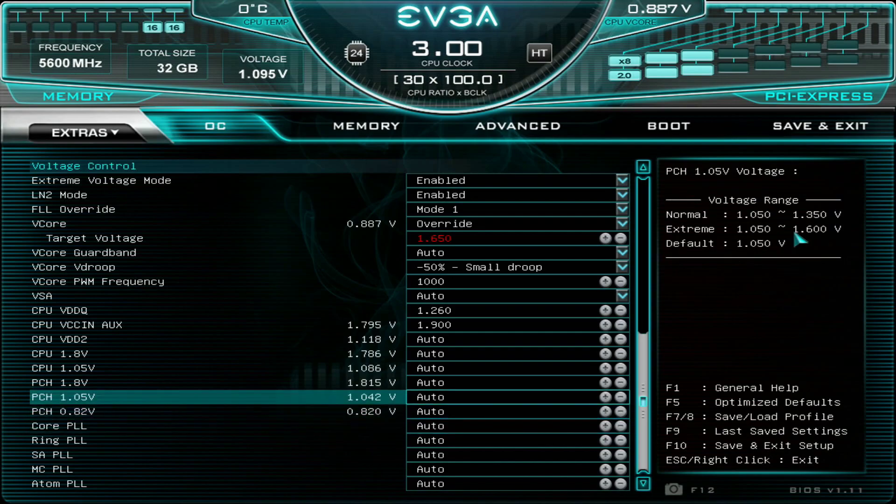
pyautogui.press('Up')
# Enter 1.100 for Core PLL and 1.400 for Ring PLL, replacing both Auto values.
pyautogui.press('Down')
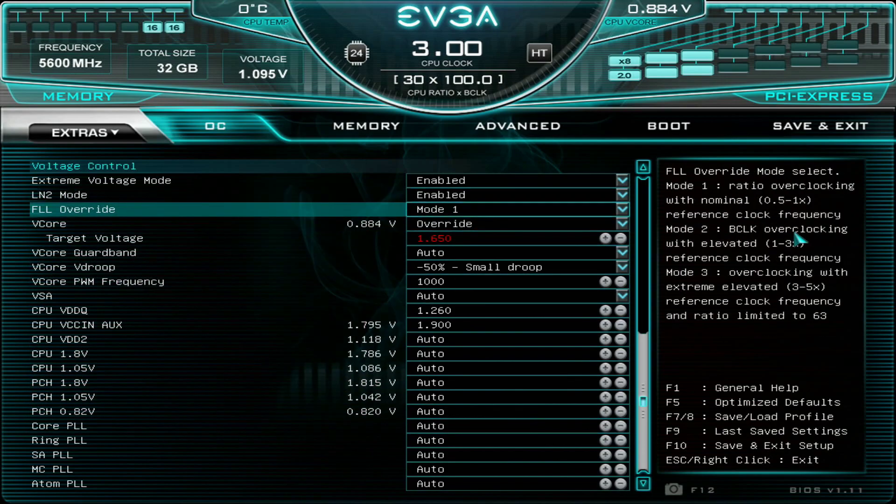
pyautogui.press('Down')
pyautogui.press('Down')
pyautogui.press('Down')
pyautogui.press('Down')
pyautogui.press('Down')
pyautogui.press('Down')
pyautogui.press('Down')
pyautogui.press('Down')
pyautogui.press('Down')
pyautogui.press('Down')
pyautogui.press('Down')
pyautogui.press('Down')
pyautogui.press('Down')
pyautogui.press('Down')
pyautogui.press('Down')
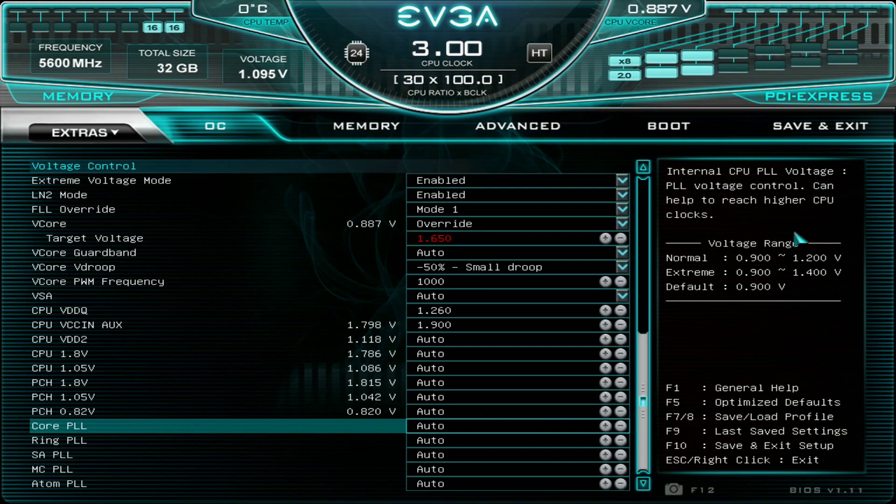
pyautogui.write('1.100')
pyautogui.press('Down')
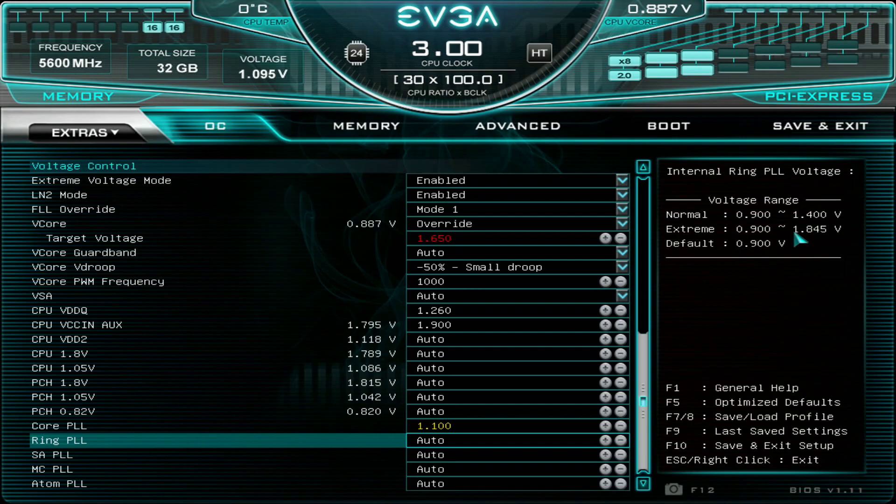
pyautogui.write('1.400')
pyautogui.press('Down')
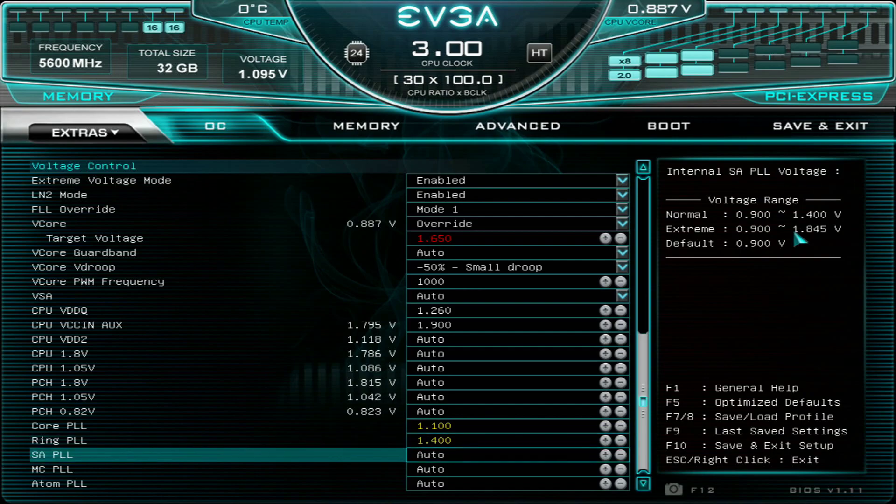
pyautogui.press('Up')
pyautogui.press('Up')
pyautogui.press('Down')
pyautogui.press('Down')
pyautogui.press('Down')
pyautogui.press('Down')
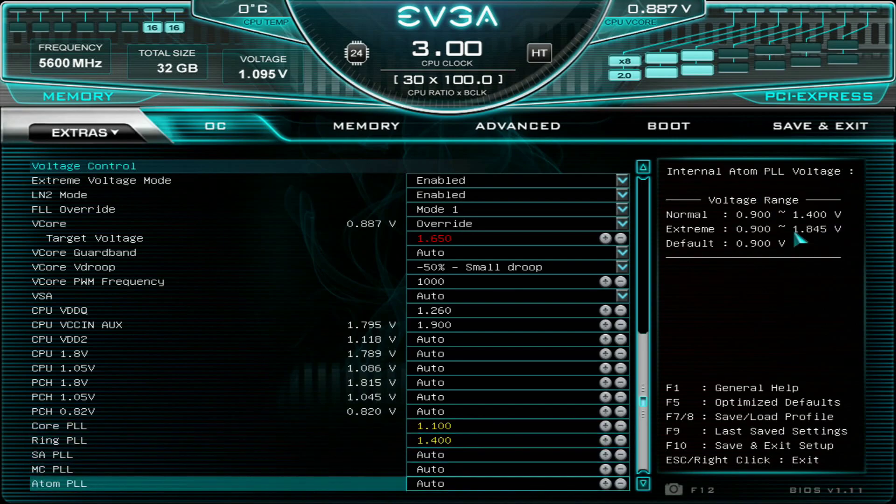
pyautogui.press('Up')
pyautogui.press('Down')
pyautogui.press('Up')
pyautogui.press('Up')
pyautogui.press('Down')
pyautogui.press('Down')
pyautogui.press('Up')
pyautogui.press('Up')
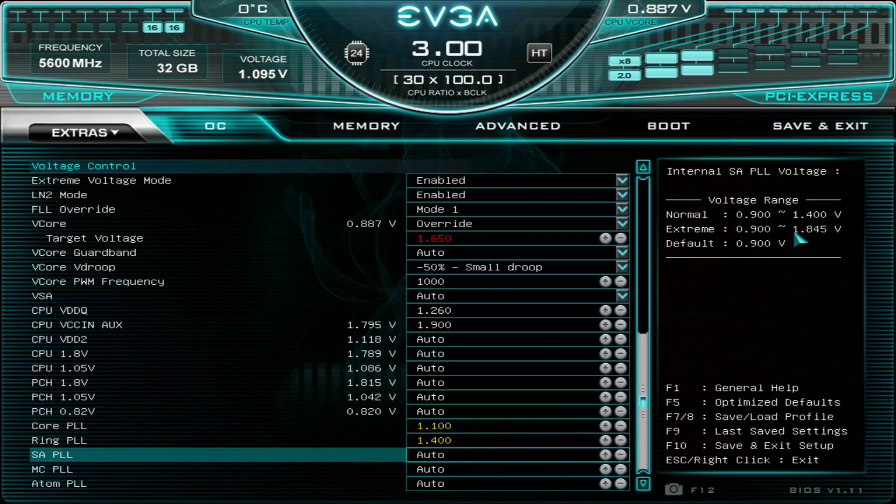
pyautogui.press('Down')
pyautogui.press('Down')
pyautogui.press('Up')
pyautogui.press('Up')
pyautogui.press('Up')
pyautogui.press('Up')
pyautogui.press('Up')
pyautogui.press('Up')
pyautogui.press('Up')
pyautogui.press('Up')
pyautogui.press('Up')
pyautogui.press('Up')
pyautogui.press('Up')
pyautogui.press('Up')
pyautogui.press('Up')
pyautogui.press('Up')
pyautogui.press('Up')
pyautogui.press('Up')
pyautogui.press('Up')
pyautogui.press('Up')
pyautogui.press('Up')
pyautogui.press('Up')
pyautogui.press('Up')
pyautogui.press('Up')
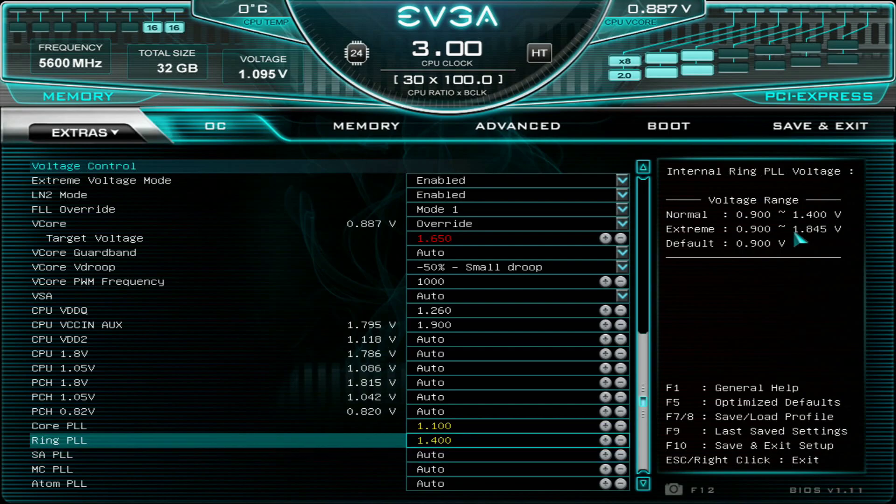
pyautogui.press('Down')
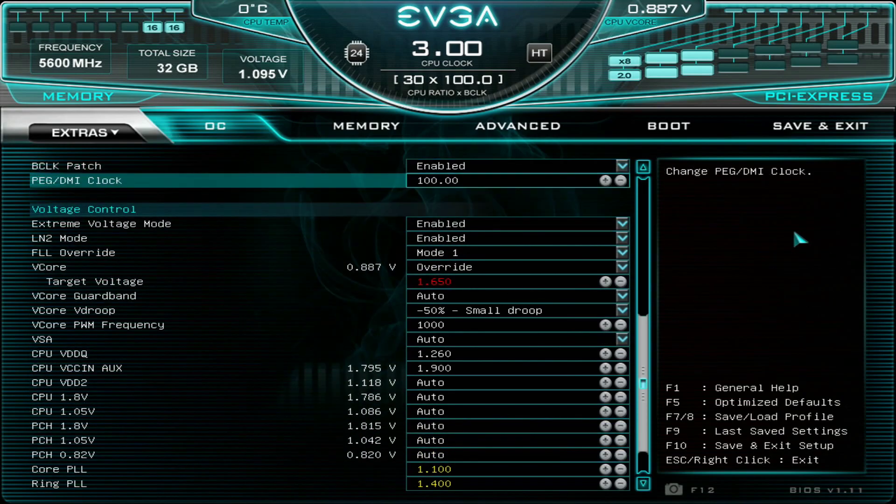
pyautogui.press('Up')
pyautogui.press('Up')
pyautogui.press('Up')
pyautogui.press('Up')
pyautogui.press('Up')
pyautogui.press('Up')
pyautogui.press('Up')
pyautogui.press('Up')
pyautogui.press('Up')
pyautogui.press('Up')
pyautogui.press('Up')
pyautogui.press('Up')
pyautogui.press('Up')
pyautogui.press('Up')
pyautogui.press('Up')
pyautogui.press('Up')
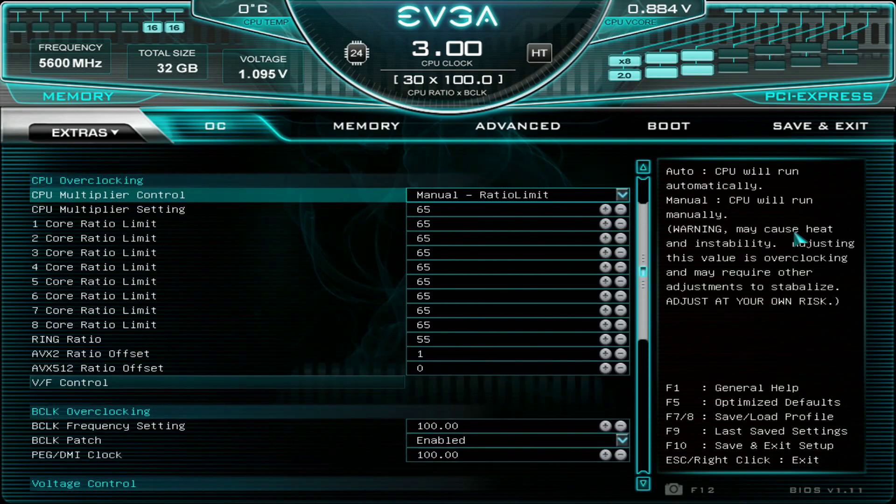
pyautogui.press('Down')
pyautogui.press('Down')
pyautogui.press('Down')
pyautogui.press('Down')
pyautogui.press('Down')
pyautogui.press('Down')
pyautogui.press('Down')
pyautogui.press('Down')
pyautogui.press('Down')
pyautogui.press('Down')
pyautogui.press('Down')
pyautogui.press('Down')
pyautogui.press('Down')
pyautogui.press('Down')
pyautogui.press('Down')
pyautogui.press('Down')
pyautogui.press('Down')
pyautogui.press('Down')
pyautogui.press('Down')
pyautogui.press('Down')
pyautogui.press('Down')
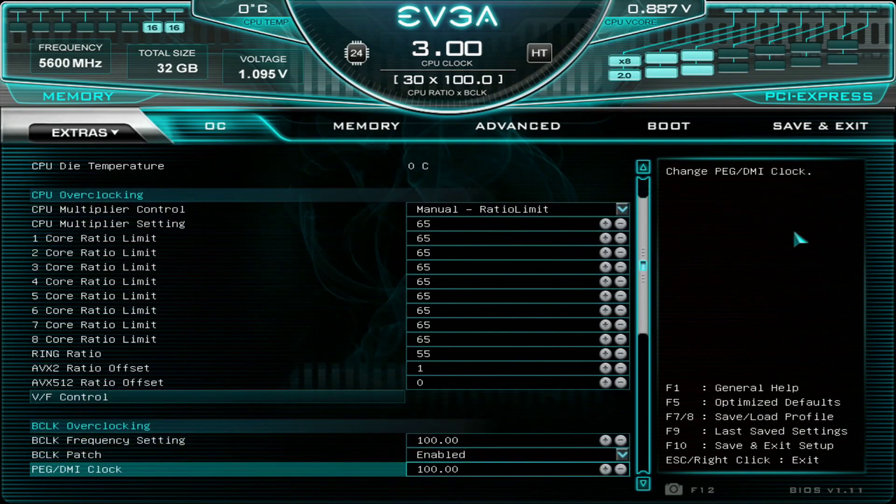
pyautogui.press('Down')
pyautogui.press('Down')
pyautogui.press('Down')
pyautogui.press('Down')
pyautogui.press('Down')
pyautogui.press('Down')
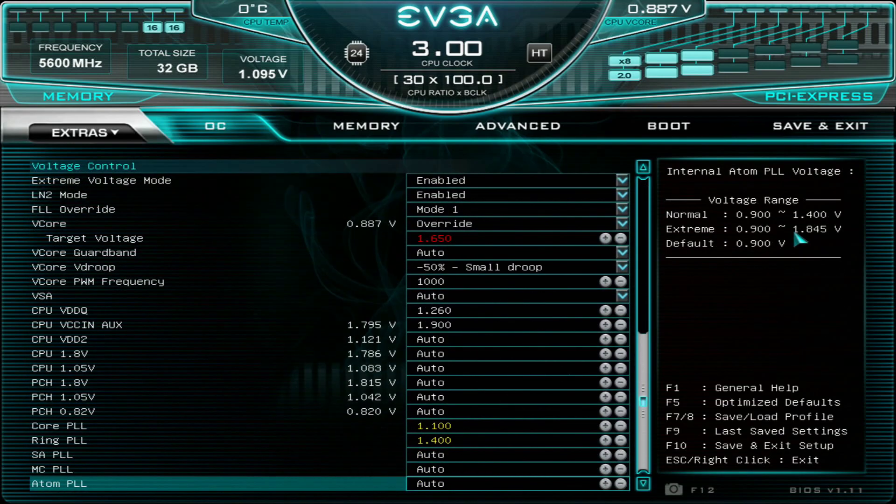
pyautogui.press('Up')
pyautogui.press('Up')
pyautogui.press('Up')
pyautogui.press('Up')
pyautogui.press('Up')
pyautogui.press('Up')
pyautogui.press('Up')
pyautogui.press('Up')
pyautogui.press('Up')
pyautogui.press('Up')
pyautogui.press('Up')
pyautogui.press('Up')
pyautogui.press('Up')
pyautogui.press('Up')
pyautogui.press('Up')
pyautogui.press('Up')
pyautogui.press('Up')
pyautogui.press('Up')
pyautogui.press('Up')
pyautogui.press('Up')
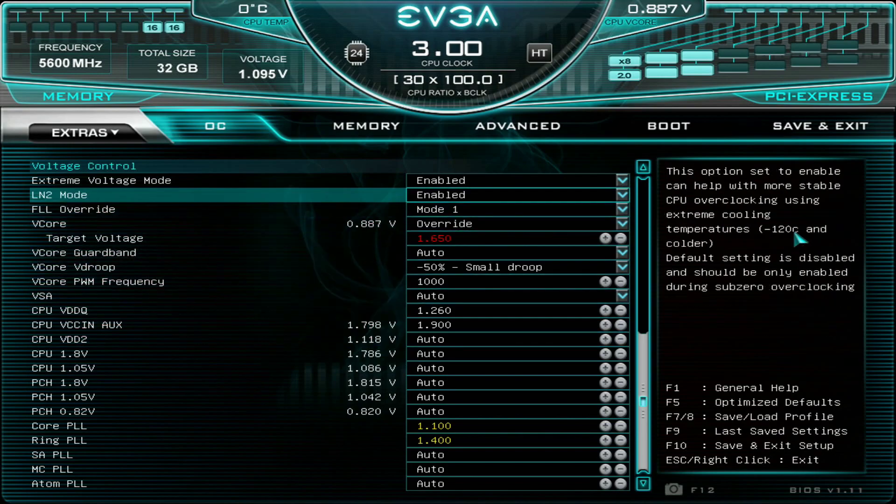
pyautogui.press('Up')
pyautogui.press('Up')
pyautogui.press('Up')
pyautogui.press('Up')
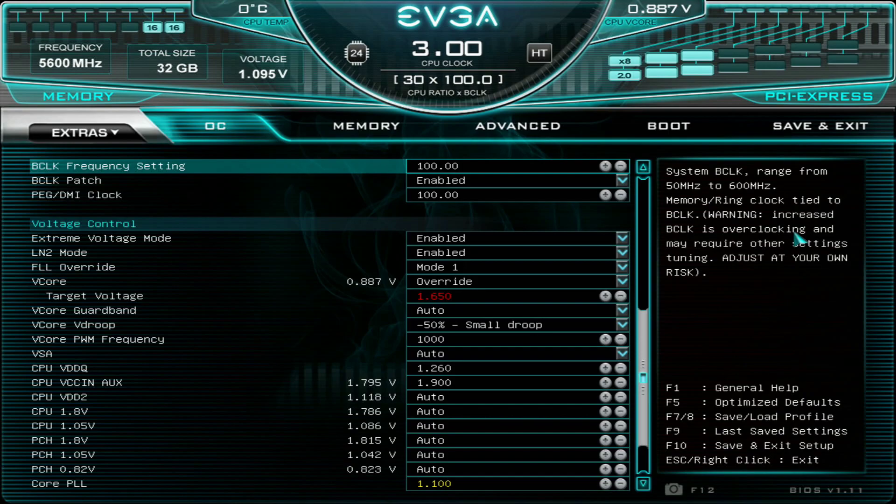
pyautogui.press('Up')
pyautogui.press('Up')
pyautogui.press('Up')
pyautogui.press('Up')
pyautogui.press('Up')
pyautogui.press('Up')
pyautogui.press('Up')
pyautogui.press('Up')
pyautogui.press('Up')
pyautogui.press('Up')
pyautogui.press('Up')
pyautogui.press('Up')
pyautogui.press('Up')
pyautogui.press('Up')
pyautogui.press('Up')
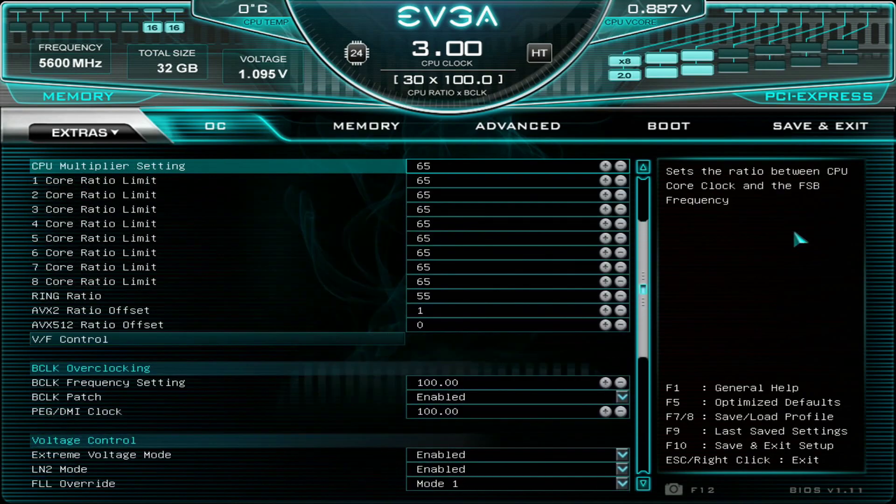
pyautogui.press('Down')
pyautogui.press('Down')
pyautogui.press('Down')
pyautogui.press('Down')
pyautogui.press('Down')
pyautogui.press('Down')
pyautogui.press('Down')
pyautogui.press('Down')
pyautogui.press('Down')
pyautogui.press('Down')
pyautogui.press('Down')
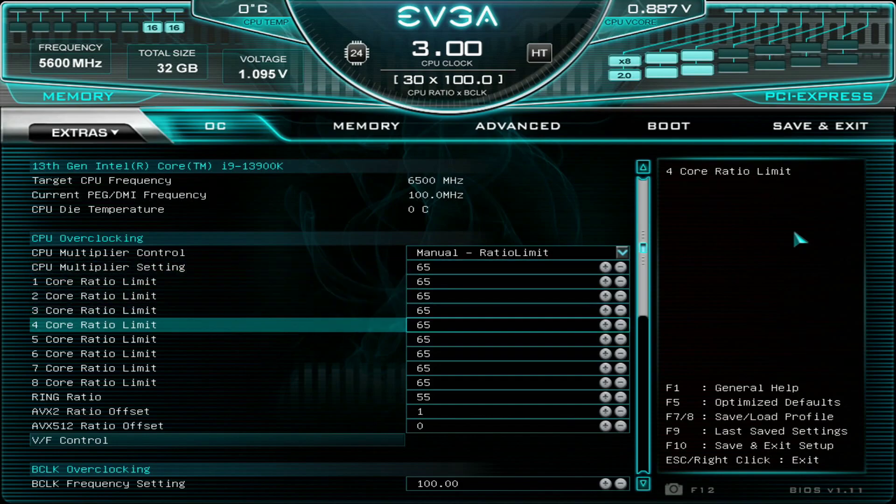
pyautogui.press('Left')
pyautogui.press('Left')
pyautogui.press('Left')
pyautogui.press('Left')
pyautogui.press('Left')
pyautogui.press('Down')
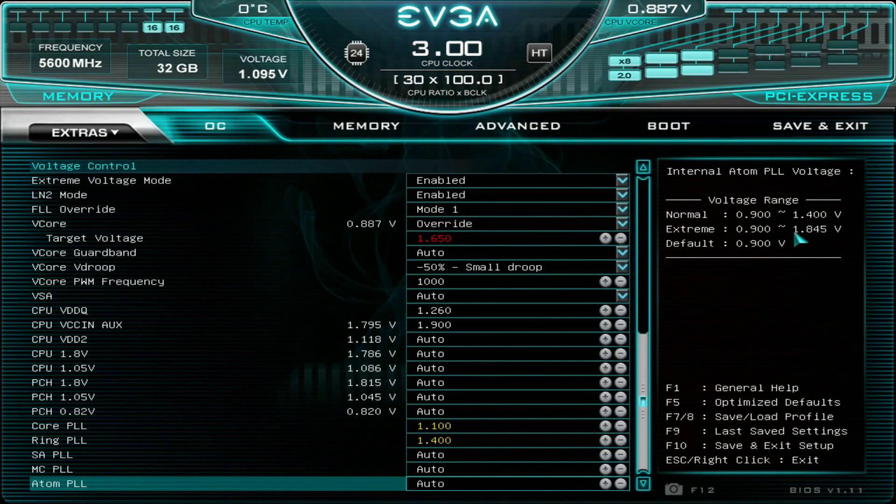
pyautogui.press('Up')
pyautogui.press('Up')
pyautogui.press('Up')
pyautogui.press('Up')
pyautogui.press('Up')
pyautogui.press('Up')
pyautogui.press('Up')
pyautogui.press('Up')
pyautogui.press('Up')
pyautogui.press('Up')
pyautogui.press('Up')
pyautogui.press('Up')
pyautogui.press('Up')
pyautogui.press('Up')
pyautogui.press('Up')
pyautogui.press('Up')
pyautogui.press('Up')
pyautogui.press('Up')
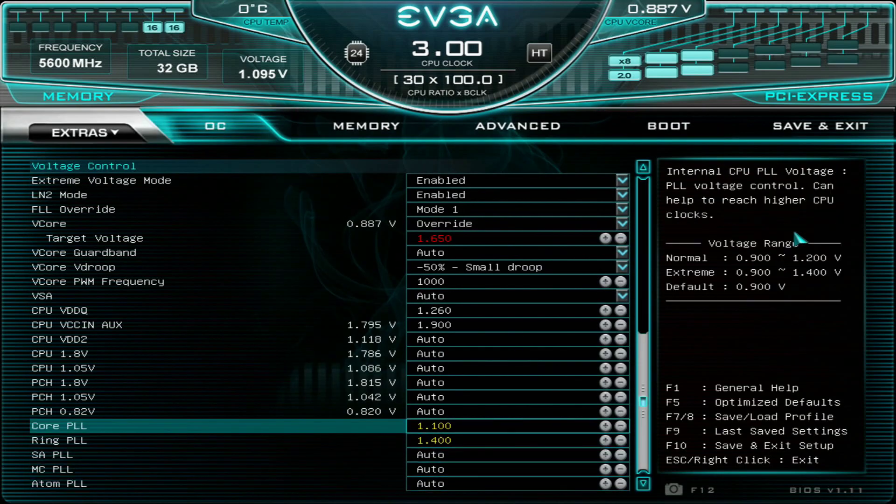
pyautogui.press('Up')
pyautogui.press('Up')
pyautogui.press('Up')
pyautogui.press('Up')
pyautogui.press('Up')
pyautogui.press('Up')
pyautogui.press('Up')
pyautogui.press('Up')
pyautogui.press('Up')
pyautogui.press('Up')
pyautogui.press('Up')
pyautogui.press('Up')
pyautogui.press('Up')
pyautogui.press('Up')
pyautogui.press('Up')
pyautogui.press('Up')
pyautogui.press('Up')
pyautogui.press('Up')
pyautogui.press('Up')
pyautogui.press('Up')
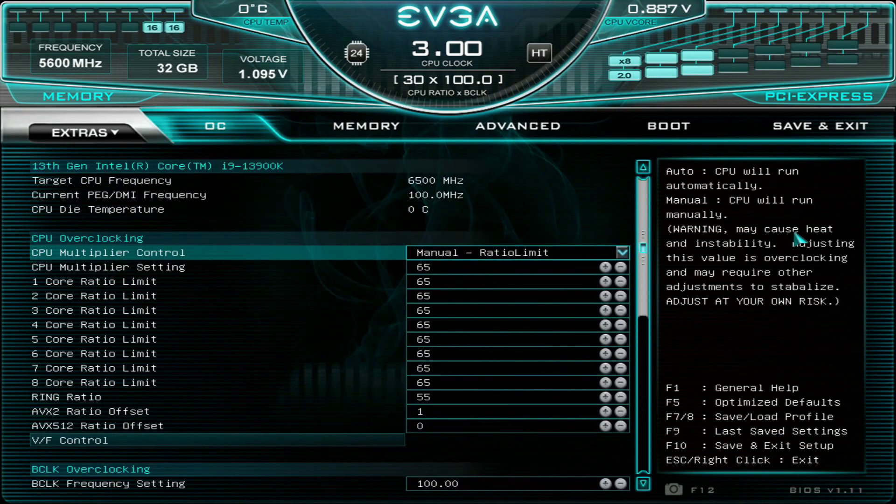
pyautogui.press('Down')
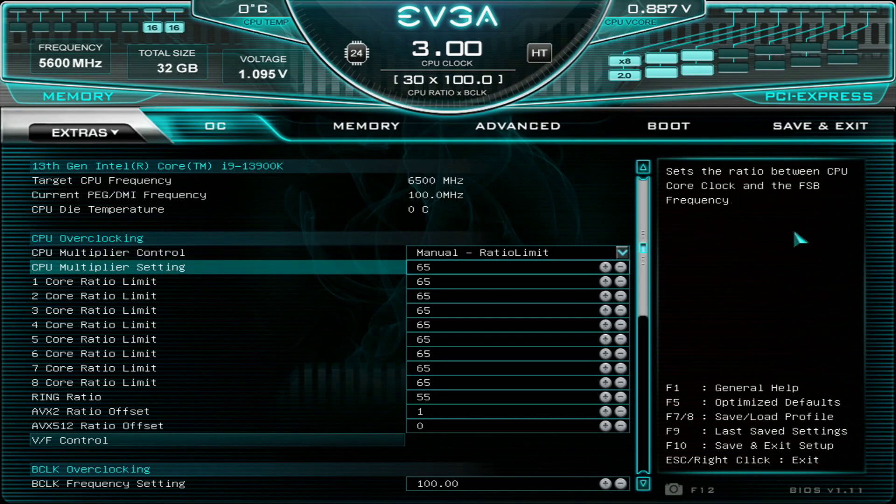
pyautogui.press('Down')
pyautogui.press('Down')
pyautogui.press('Down')
pyautogui.press('Down')
pyautogui.press('Down')
pyautogui.press('Down')
pyautogui.press('Down')
pyautogui.press('Down')
pyautogui.press('Down')
pyautogui.press('Down')
pyautogui.press('Down')
pyautogui.press('Down')
pyautogui.press('Down')
pyautogui.press('Down')
pyautogui.press('Down')
pyautogui.press('Down')
pyautogui.press('Down')
pyautogui.press('Down')
pyautogui.press('Down')
pyautogui.press('Down')
pyautogui.press('Down')
pyautogui.press('Down')
pyautogui.press('Down')
pyautogui.press('Down')
pyautogui.press('Down')
pyautogui.press('Down')
pyautogui.press('Down')
pyautogui.press('Down')
pyautogui.press('Down')
pyautogui.press('Down')
pyautogui.press('Down')
pyautogui.press('Down')
pyautogui.press('Down')
pyautogui.press('Down')
pyautogui.press('Down')
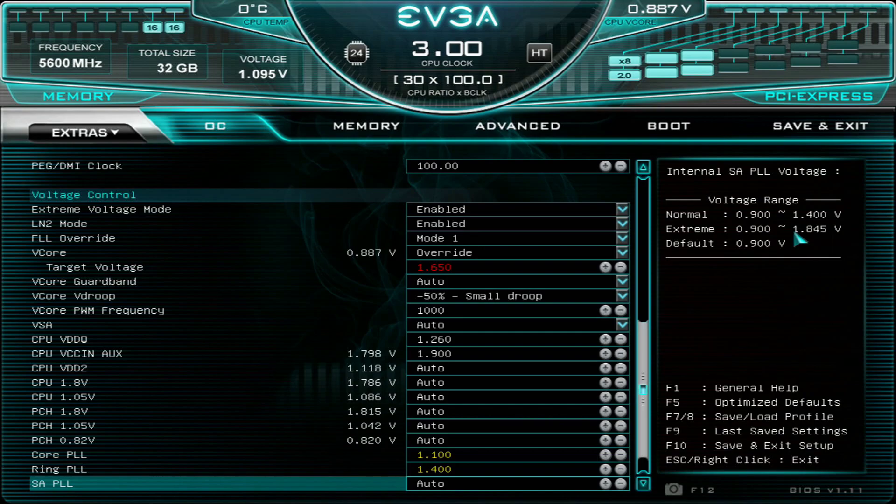
pyautogui.press('Down')
pyautogui.press('Down')
pyautogui.press('Up')
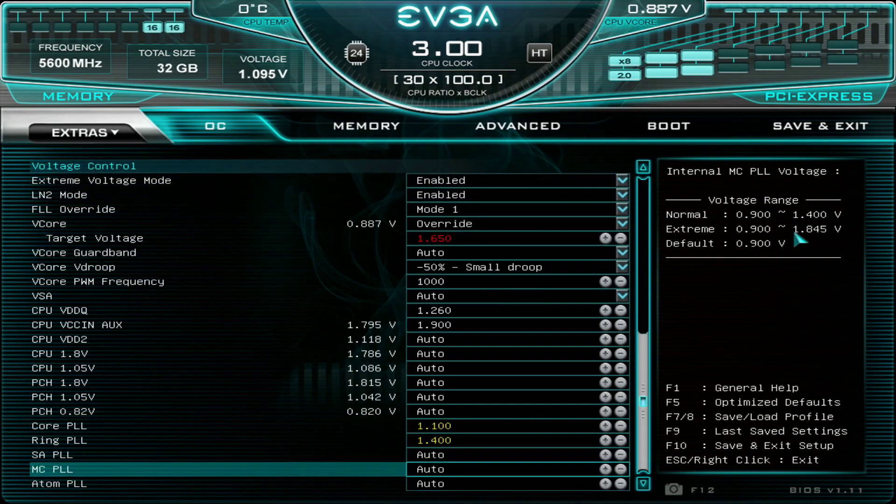
pyautogui.press('Up')
pyautogui.press('Up')
pyautogui.press('Up')
pyautogui.press('Up')
pyautogui.press('Up')
pyautogui.press('Up')
pyautogui.press('Up')
pyautogui.press('Up')
pyautogui.press('Up')
pyautogui.press('Up')
pyautogui.press('Up')
pyautogui.press('Up')
pyautogui.press('Up')
pyautogui.press('Up')
pyautogui.press('Up')
pyautogui.press('Up')
pyautogui.press('Up')
pyautogui.press('Up')
pyautogui.press('Up')
pyautogui.press('Up')
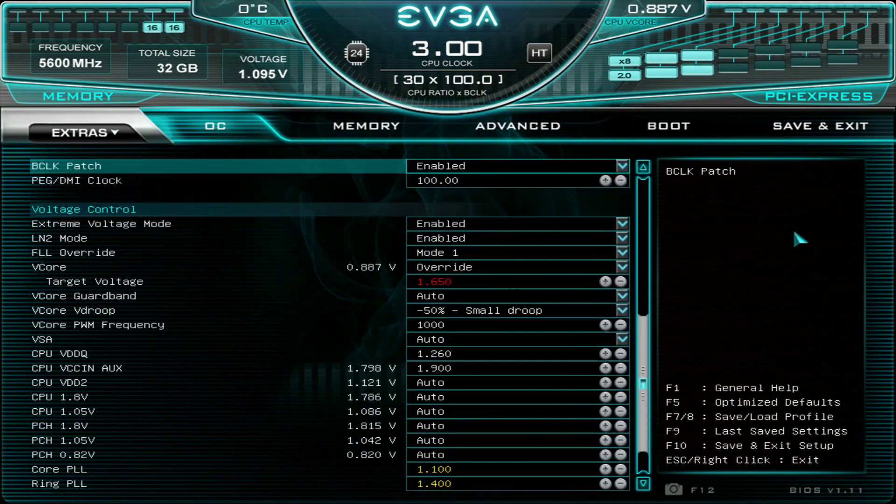
pyautogui.press('Up')
pyautogui.press('Up')
pyautogui.press('Up')
pyautogui.press('Up')
pyautogui.press('Up')
pyautogui.press('Up')
pyautogui.press('Up')
pyautogui.press('Up')
pyautogui.press('Up')
pyautogui.press('Up')
pyautogui.press('Up')
pyautogui.press('Up')
pyautogui.press('Up')
pyautogui.press('Up')
pyautogui.press('Up')
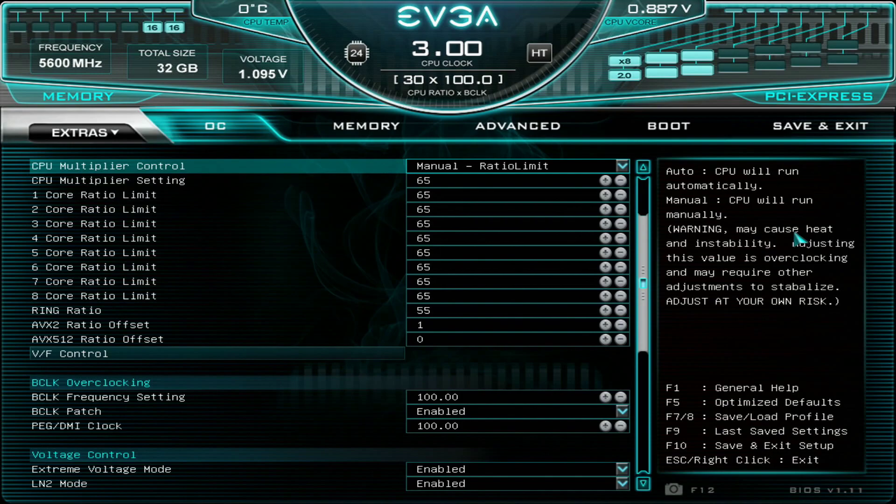
pyautogui.press('Up')
pyautogui.press('Up')
pyautogui.press('Up')
pyautogui.press('Up')
pyautogui.press('Up')
pyautogui.press('Up')
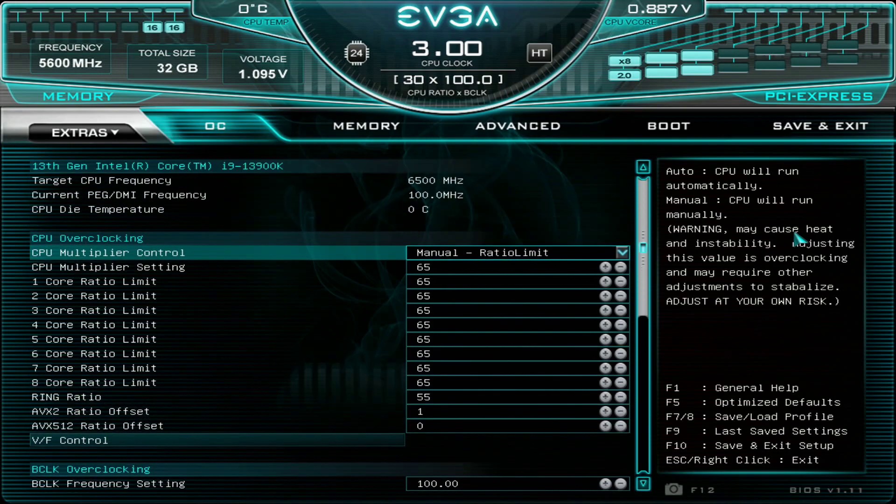
pyautogui.press('Down')
pyautogui.press('Down')
pyautogui.press('Down')
pyautogui.press('Down')
pyautogui.press('Down')
pyautogui.press('Down')
pyautogui.press('Down')
pyautogui.press('Down')
pyautogui.press('Down')
pyautogui.press('Down')
pyautogui.press('Down')
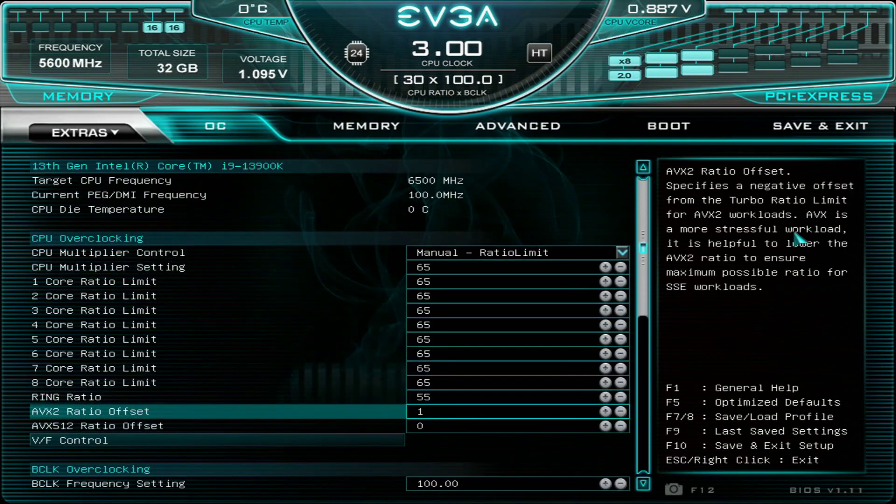
pyautogui.press('Down')
pyautogui.press('Down')
pyautogui.press('Down')
pyautogui.press('Down')
pyautogui.press('Down')
pyautogui.press('Down')
pyautogui.press('Down')
pyautogui.press('Down')
pyautogui.press('Down')
pyautogui.press('Down')
pyautogui.press('Down')
pyautogui.press('Down')
pyautogui.press('Down')
pyautogui.press('Down')
pyautogui.press('Down')
pyautogui.press('Down')
pyautogui.press('Down')
pyautogui.press('Down')
pyautogui.press('Down')
pyautogui.press('Down')
pyautogui.press('Down')
pyautogui.press('Down')
pyautogui.press('Down')
pyautogui.press('Down')
pyautogui.press('Down')
pyautogui.press('Down')
pyautogui.press('Down')
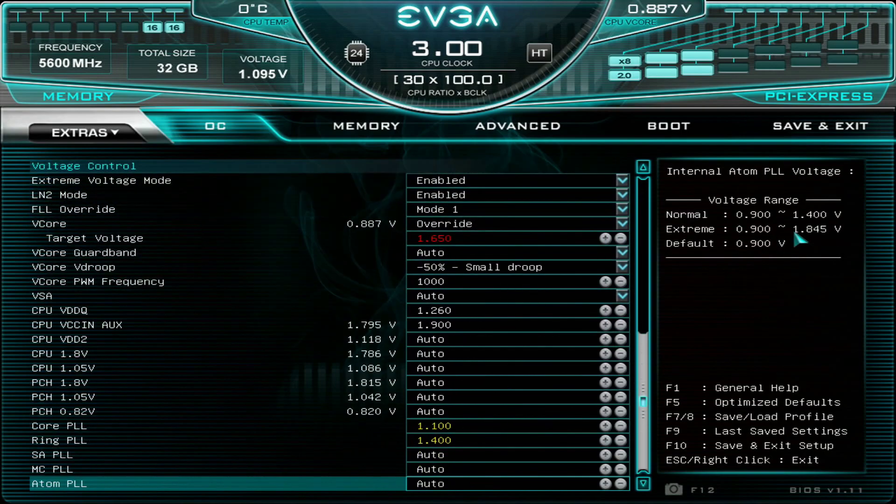
pyautogui.press('Up')
pyautogui.press('Up')
pyautogui.press('Up')
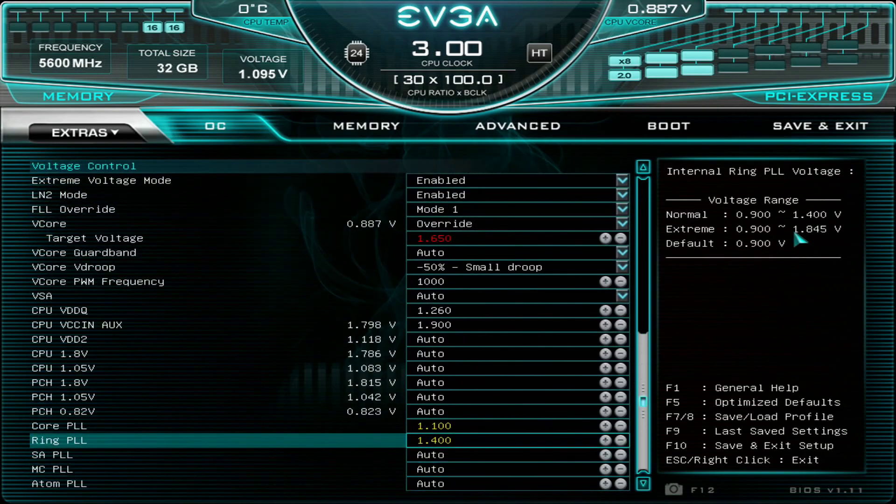
pyautogui.press('Up')
pyautogui.press('Down')
pyautogui.press('Down')
pyautogui.press('Down')
pyautogui.press('Down')
pyautogui.press('Up')
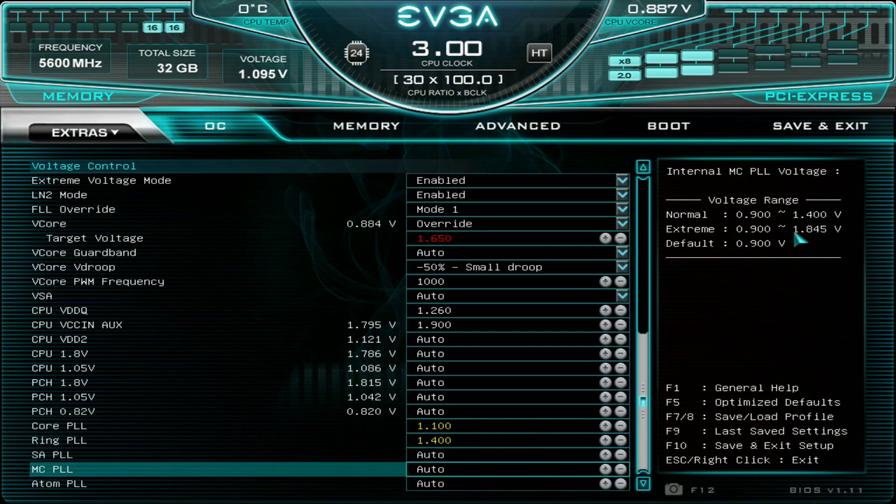
pyautogui.press('Up')
pyautogui.press('Up')
pyautogui.press('Up')
pyautogui.press('Up')
pyautogui.press('Up')
pyautogui.press('Up')
pyautogui.press('Up')
pyautogui.press('Up')
pyautogui.press('Up')
pyautogui.press('Up')
pyautogui.press('Up')
pyautogui.press('Up')
pyautogui.press('Up')
pyautogui.press('Up')
pyautogui.press('Up')
pyautogui.press('Up')
pyautogui.press('Up')
pyautogui.press('Up')
pyautogui.press('Up')
pyautogui.press('Up')
pyautogui.press('Up')
pyautogui.press('Up')
pyautogui.press('Up')
pyautogui.press('Up')
pyautogui.press('Up')
pyautogui.press('Up')
pyautogui.press('Up')
pyautogui.press('Up')
pyautogui.press('Up')
pyautogui.press('Up')
pyautogui.press('Up')
pyautogui.press('Up')
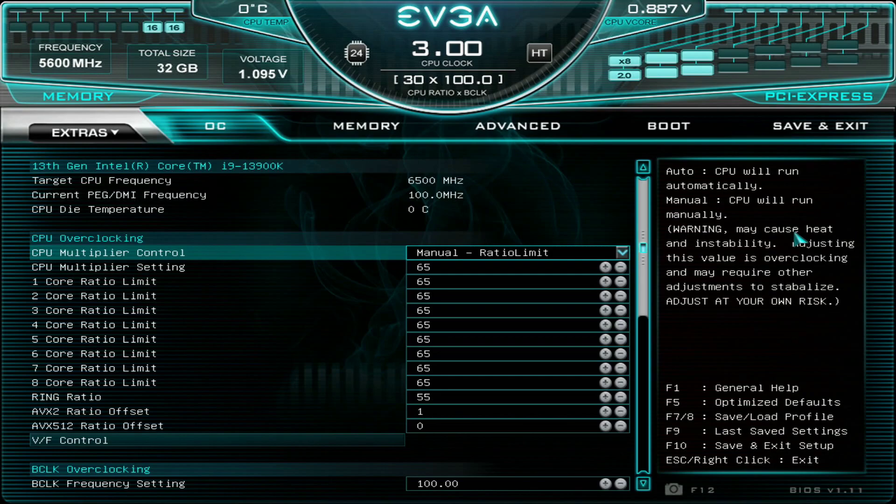
pyautogui.press('Right')
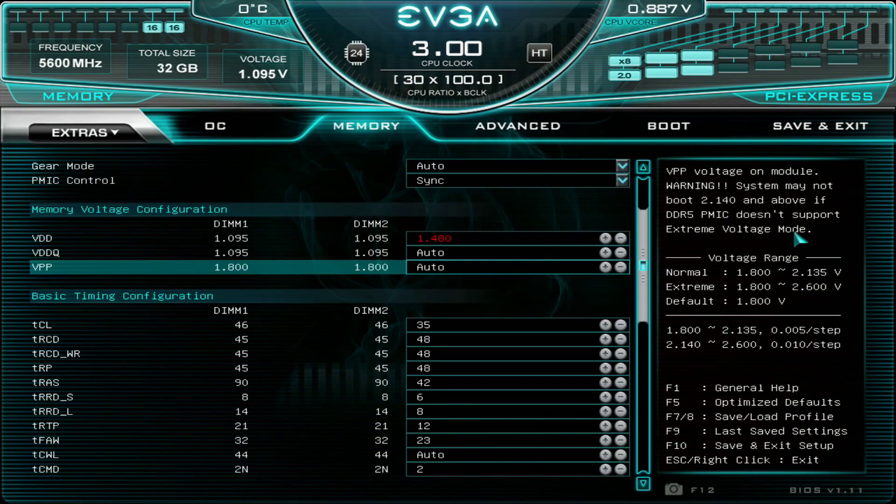
pyautogui.press('Up')
pyautogui.press('Up')
pyautogui.press('Up')
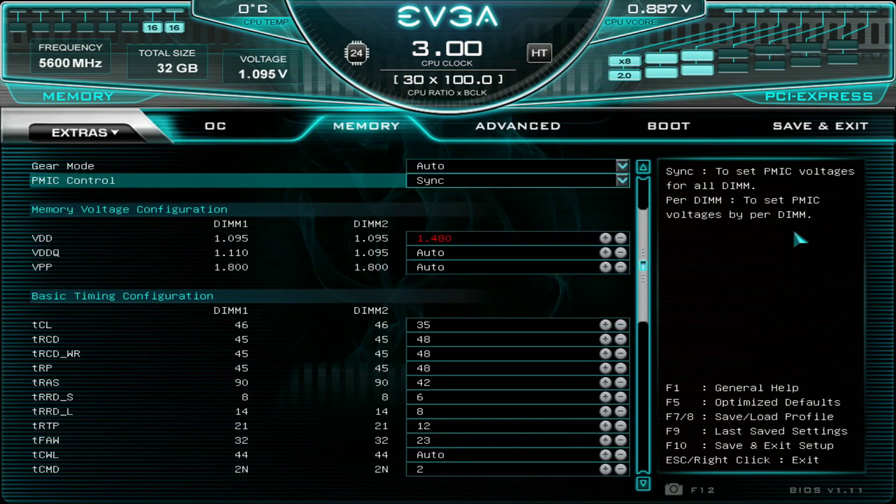
pyautogui.press('Left')
pyautogui.press('Down')
pyautogui.press('Down')
pyautogui.press('Down')
pyautogui.press('Down')
pyautogui.press('Down')
pyautogui.press('Down')
pyautogui.press('Down')
pyautogui.press('Down')
pyautogui.press('Down')
pyautogui.press('Down')
pyautogui.press('Down')
pyautogui.press('Down')
pyautogui.press('Down')
pyautogui.press('Down')
pyautogui.press('Down')
pyautogui.press('Down')
pyautogui.press('Down')
pyautogui.press('Down')
pyautogui.press('Down')
pyautogui.press('Down')
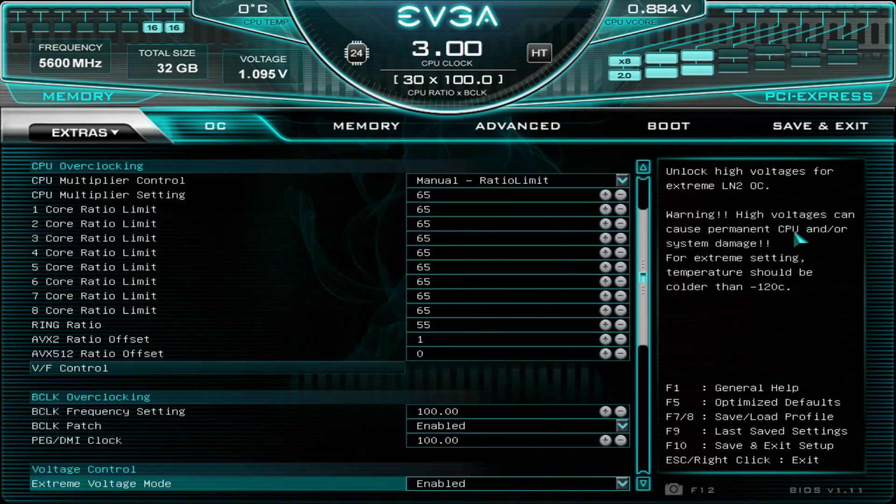
pyautogui.press('Down')
pyautogui.press('Down')
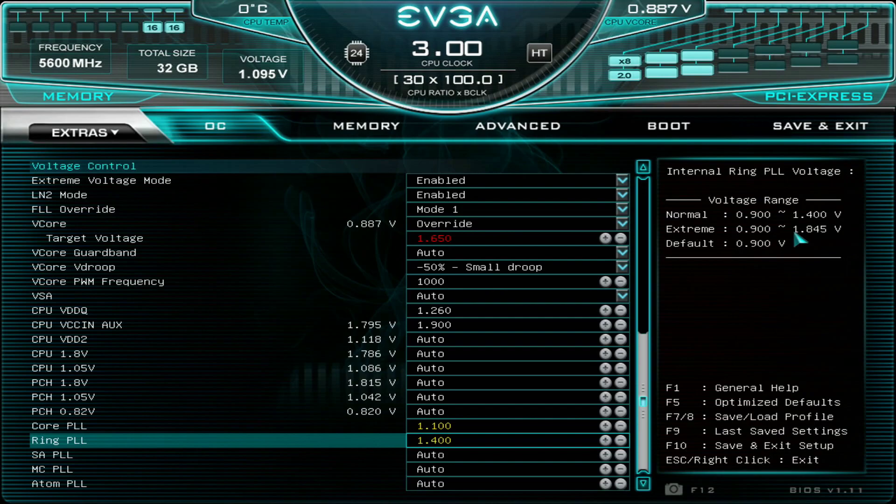
pyautogui.press('Up')
pyautogui.press('Up')
pyautogui.press('Up')
pyautogui.press('Up')
pyautogui.press('Up')
pyautogui.press('Up')
pyautogui.press('Up')
pyautogui.press('Up')
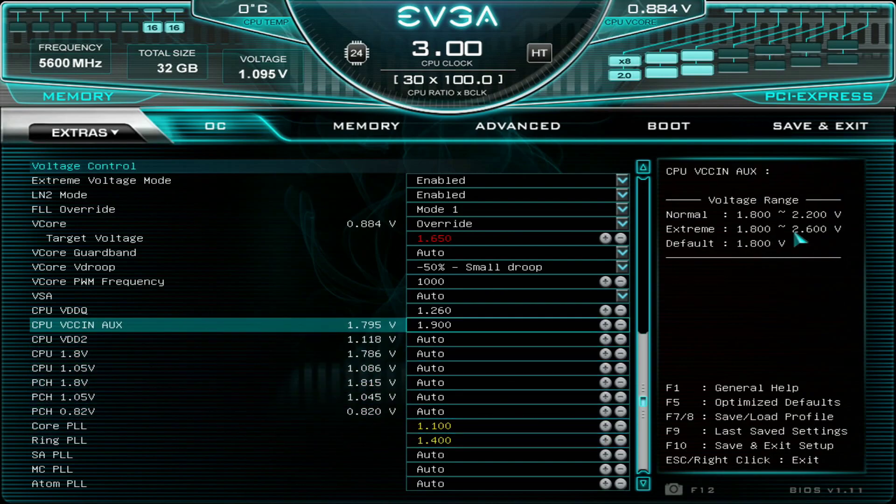
pyautogui.press('Up')
pyautogui.press('Down')
pyautogui.press('Down')
pyautogui.press('Down')
pyautogui.press('Down')
pyautogui.press('Down')
pyautogui.press('Down')
pyautogui.press('Down')
pyautogui.press('Down')
pyautogui.press('Down')
pyautogui.press('Down')
pyautogui.press('Down')
pyautogui.press('Down')
pyautogui.press('Up')
pyautogui.press('Up')
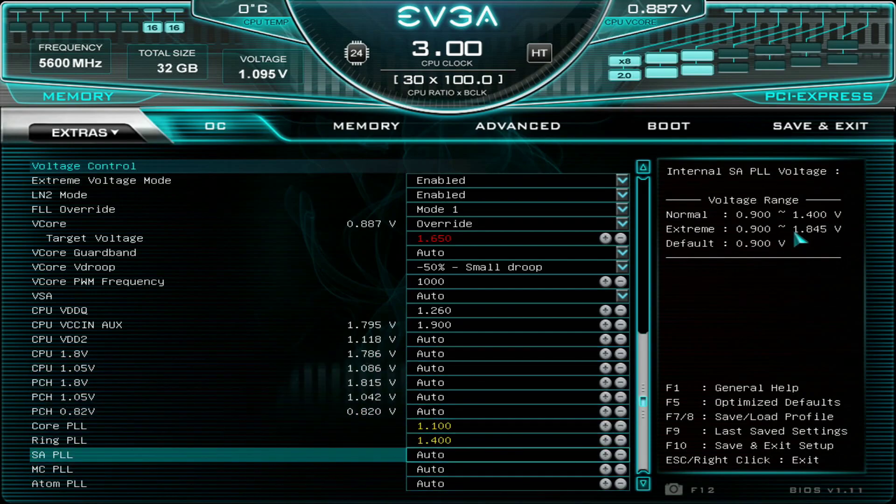
pyautogui.press('Up')
pyautogui.press('Up')
pyautogui.press('Up')
pyautogui.press('Up')
pyautogui.press('Up')
pyautogui.press('Up')
pyautogui.press('Up')
pyautogui.press('Up')
pyautogui.press('Up')
pyautogui.press('Up')
pyautogui.press('Up')
pyautogui.press('Up')
pyautogui.press('Up')
pyautogui.press('Up')
pyautogui.press('Up')
pyautogui.press('Up')
pyautogui.press('Up')
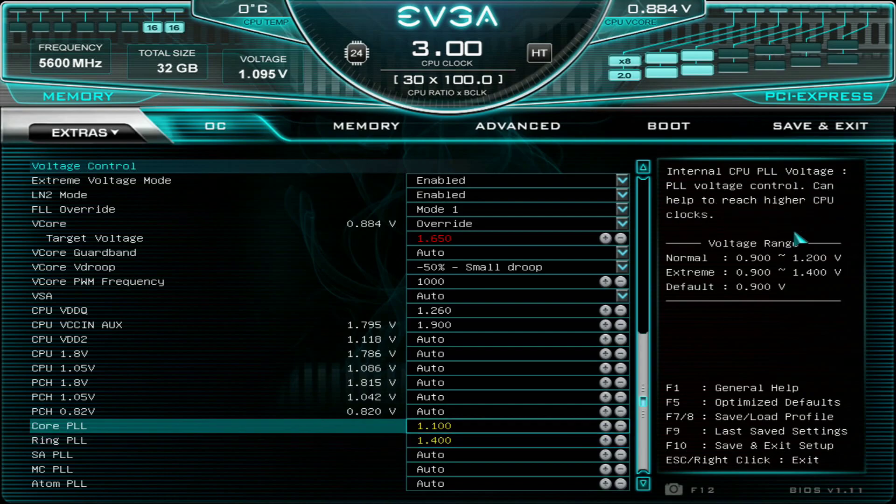
pyautogui.press('Up')
pyautogui.press('Up')
pyautogui.press('Up')
pyautogui.press('Up')
pyautogui.press('Up')
pyautogui.press('Up')
pyautogui.press('Up')
pyautogui.press('Up')
pyautogui.press('Up')
pyautogui.press('Up')
pyautogui.press('Up')
pyautogui.press('Up')
pyautogui.press('Up')
pyautogui.press('Up')
pyautogui.press('Up')
pyautogui.press('Up')
pyautogui.press('Up')
pyautogui.press('Up')
pyautogui.press('Up')
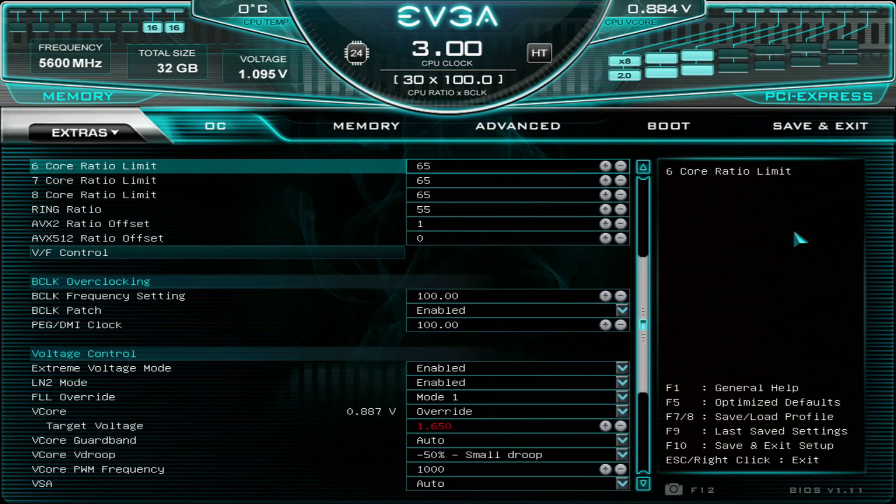